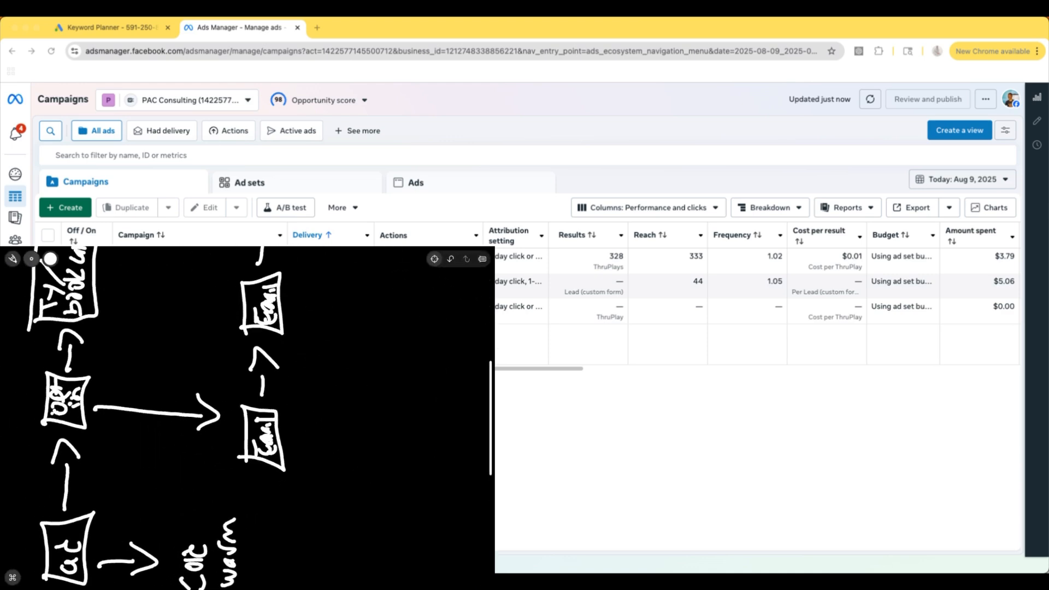
Step: Create a new campaign with the Leads objective and the manual leads campaign setup
{"action": "left_click", "coordinate": [77, 209]}
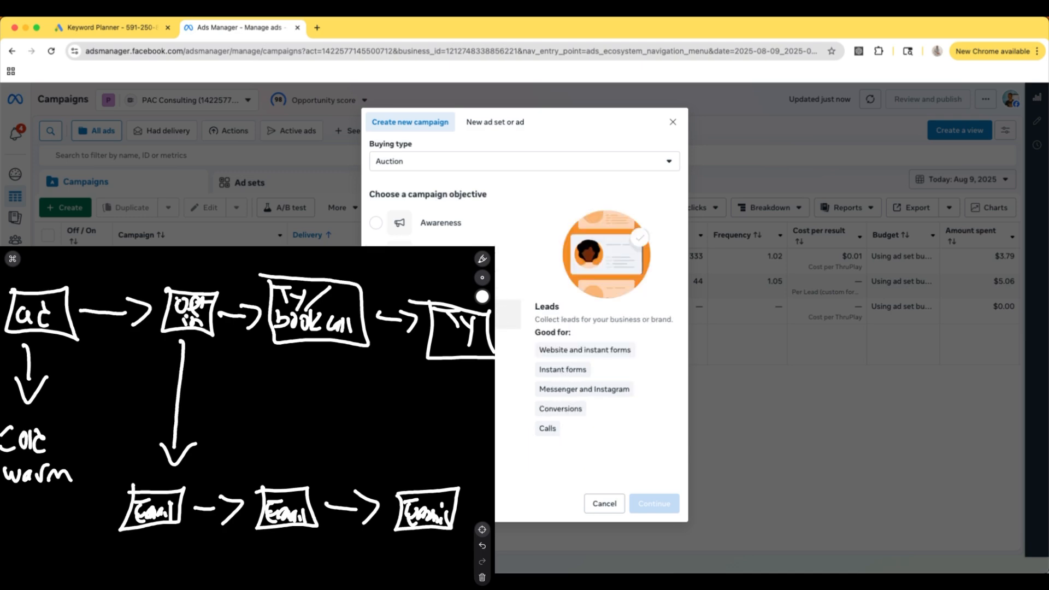
{"action": "left_click", "coordinate": [482, 578]}
{"action": "left_click", "coordinate": [276, 431]}
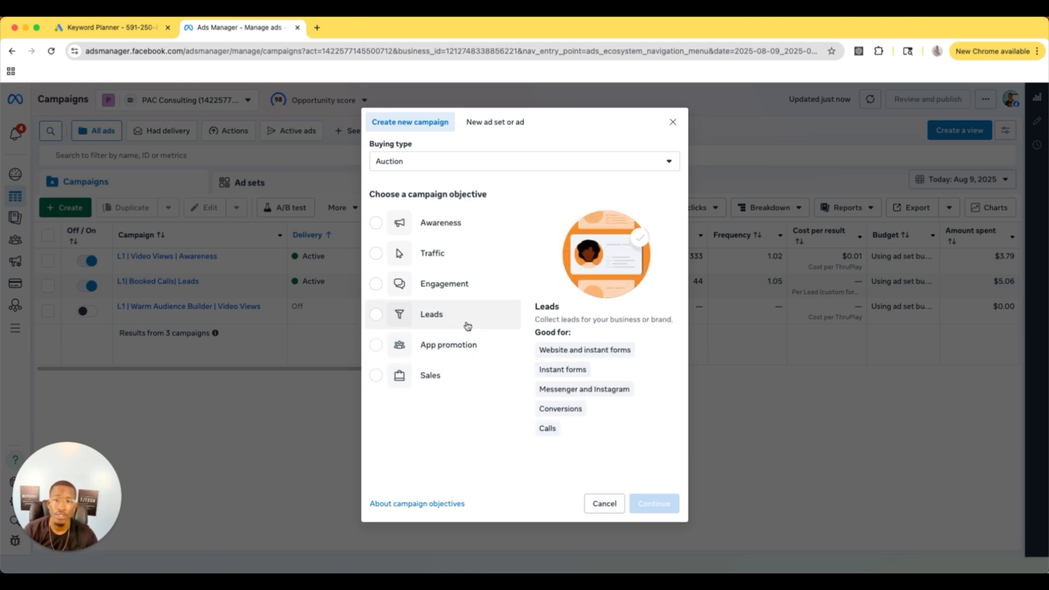
{"action": "left_click", "coordinate": [431, 322]}
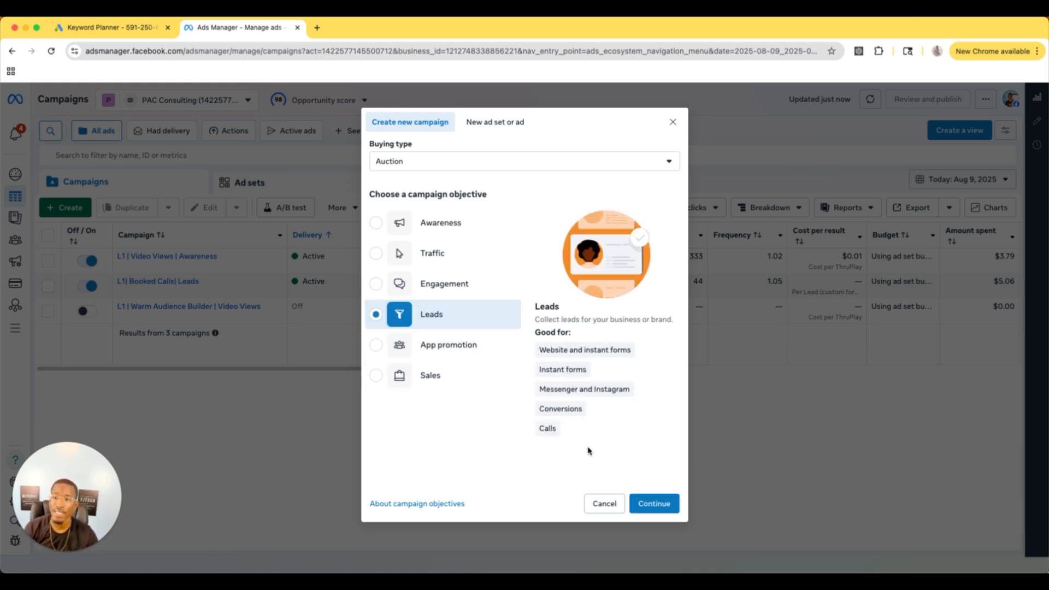
{"action": "left_click", "coordinate": [649, 500]}
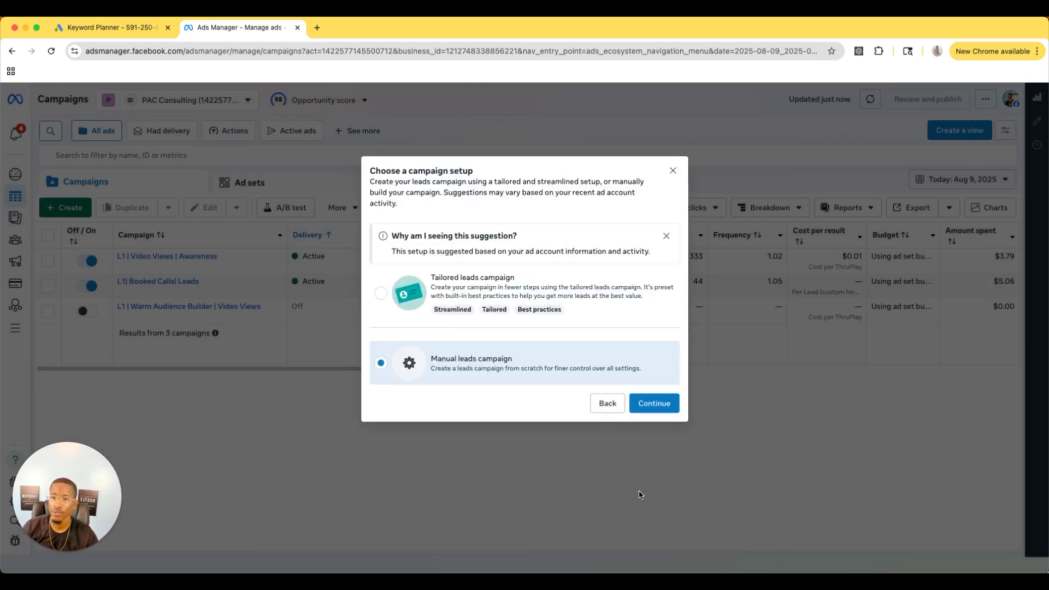
{"action": "left_click", "coordinate": [657, 405]}
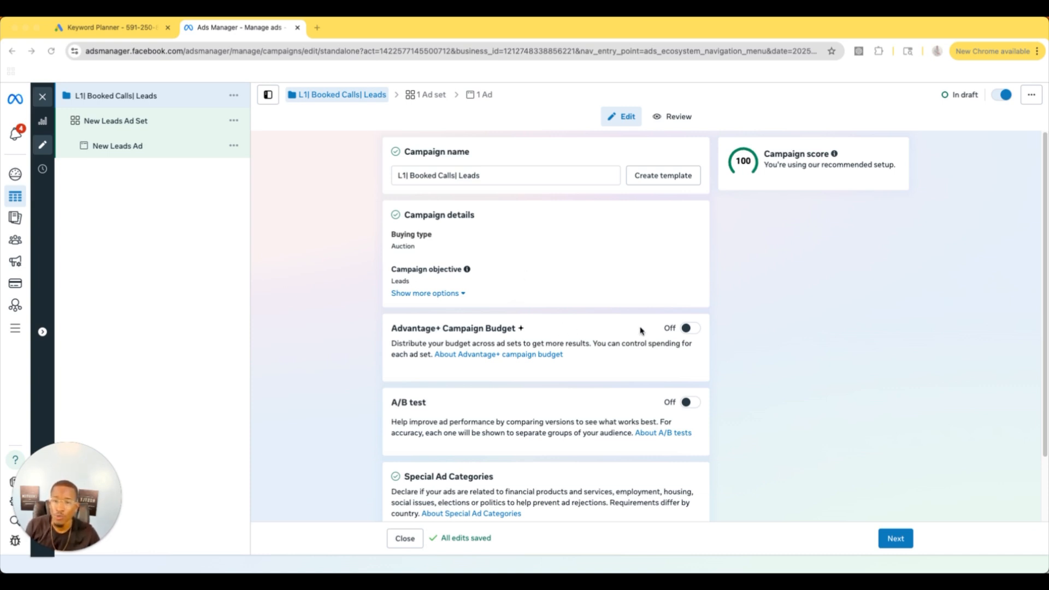
Step: Continue from the campaign settings to the ad set and rename it Broad 18-65
{"action": "scroll", "coordinate": [574, 328], "scroll_direction": "down", "scroll_amount": 1}
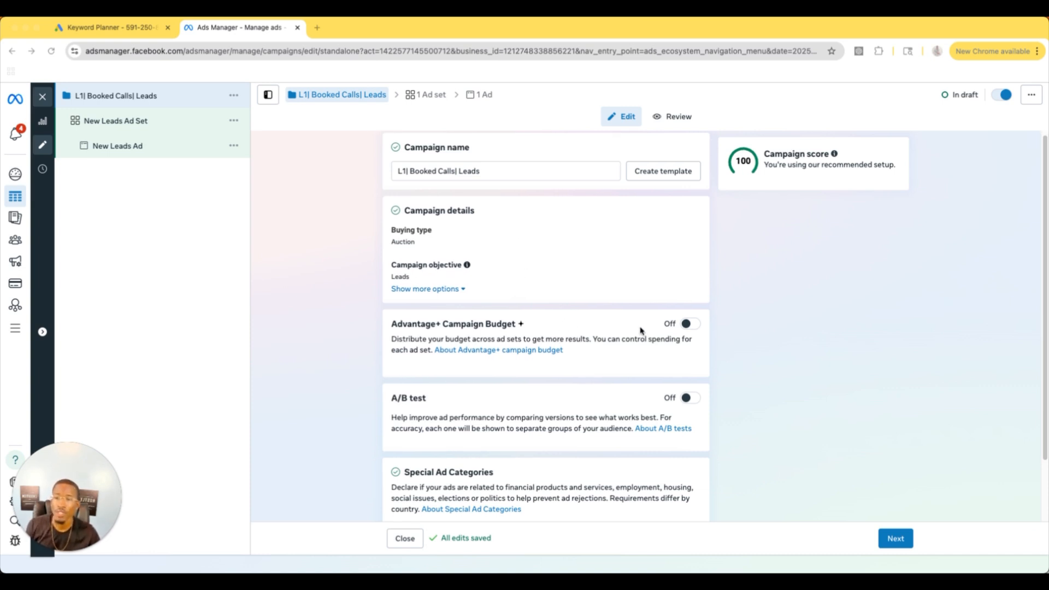
{"action": "scroll", "coordinate": [642, 330], "scroll_direction": "down", "scroll_amount": 3}
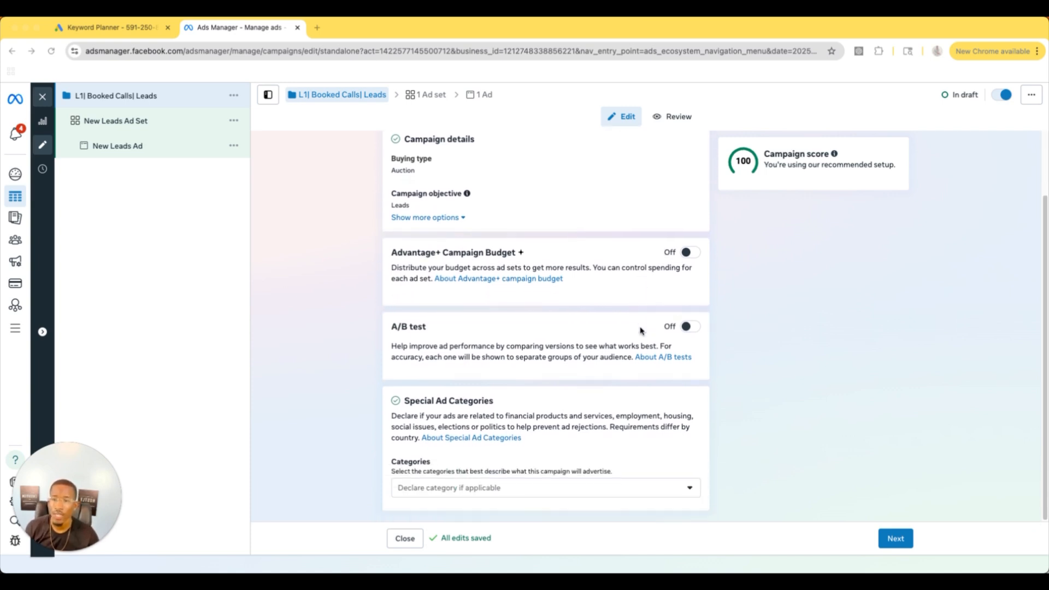
{"action": "scroll", "coordinate": [640, 330], "scroll_direction": "up", "scroll_amount": 3}
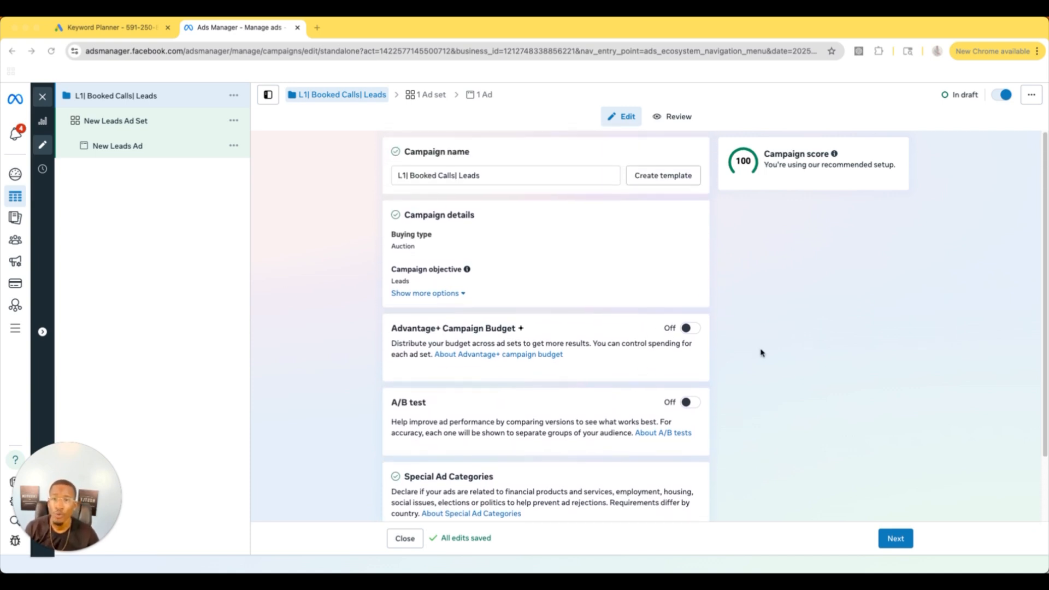
{"action": "left_click", "coordinate": [894, 538]}
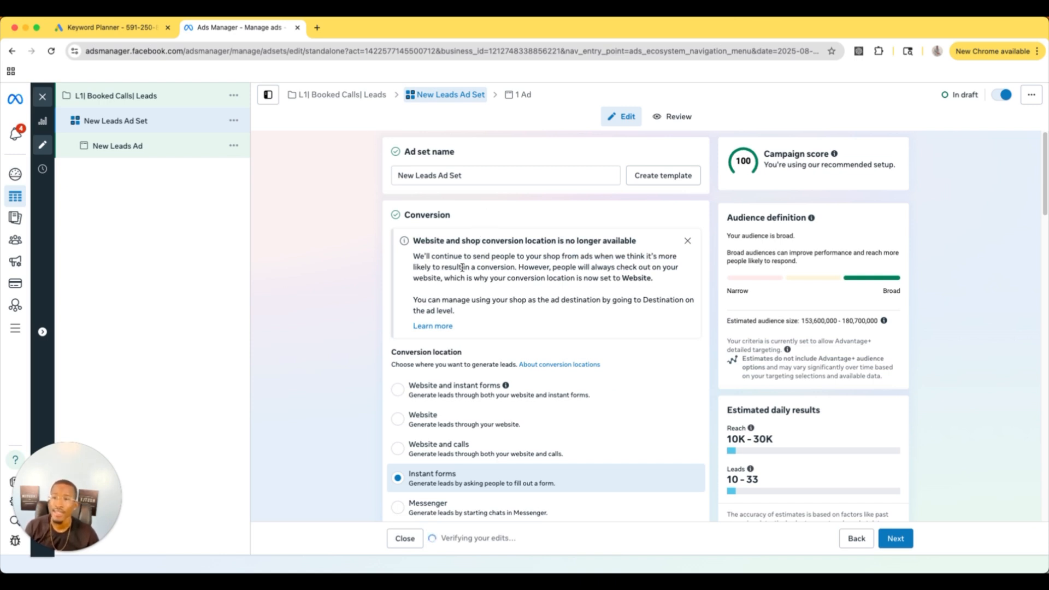
{"action": "left_click", "coordinate": [477, 178]}
{"action": "left_click_drag", "start_coordinate": [469, 176], "coordinate": [381, 173]}
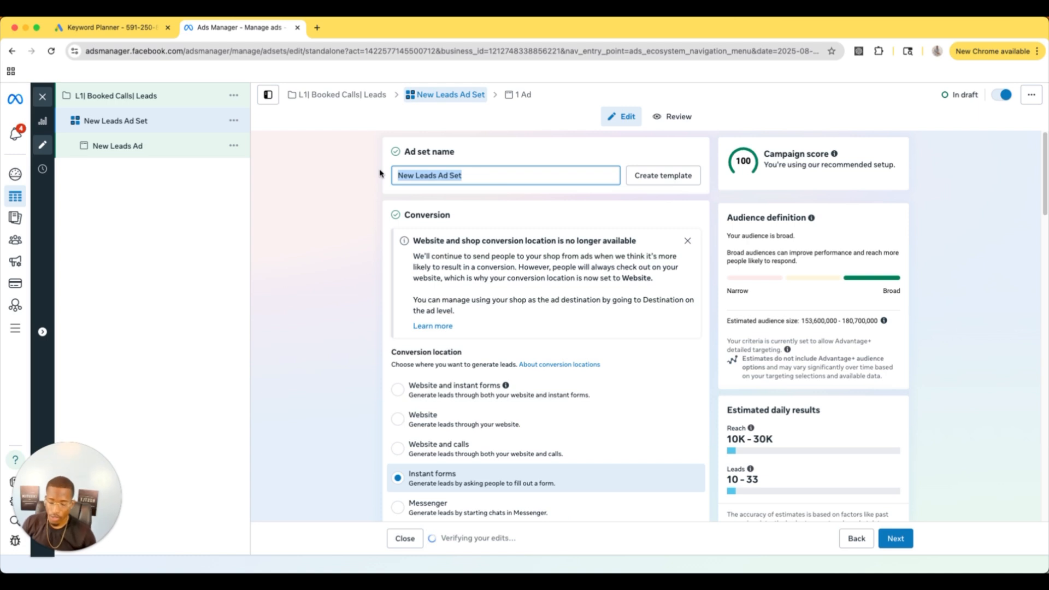
{"action": "key", "text": "BackSpace"}
{"action": "type", "text": "Broad 18"}
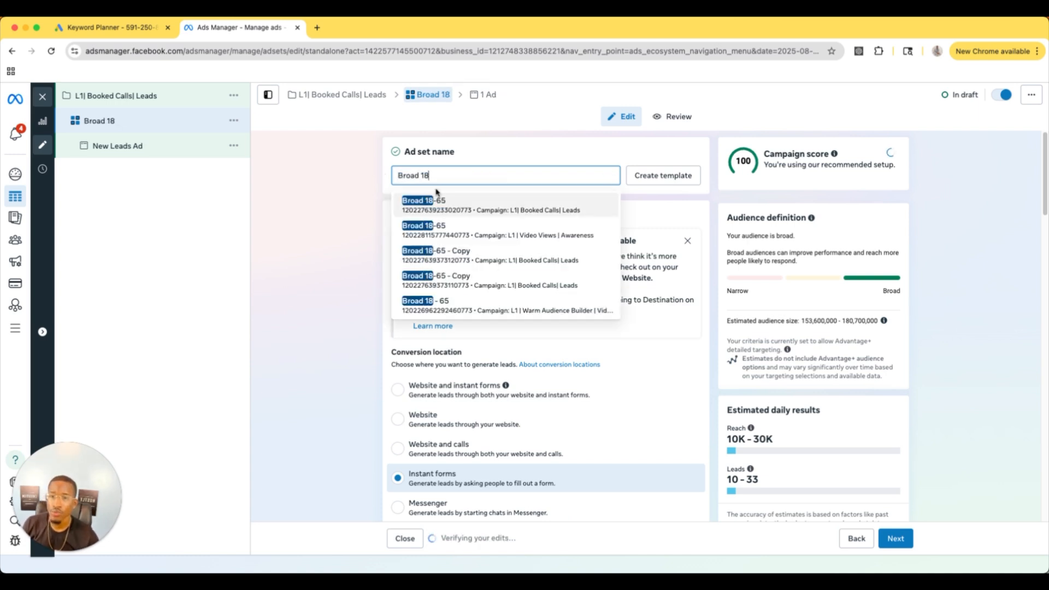
{"action": "left_click", "coordinate": [453, 201]}
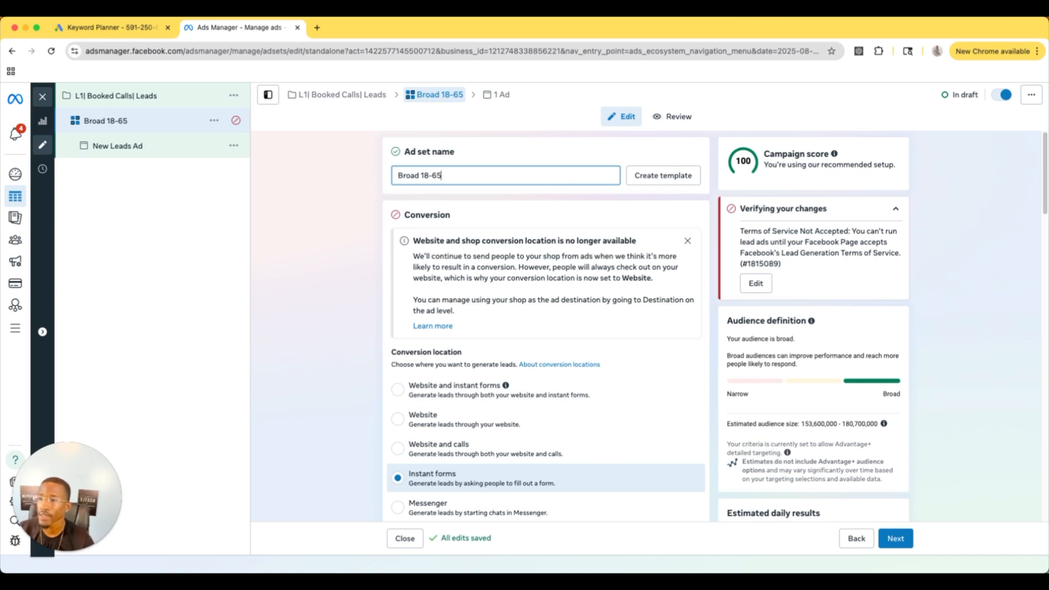
Step: Set the ad set's conversion location to Website and its conversion event to Booked call
{"action": "scroll", "coordinate": [610, 271], "scroll_direction": "down", "scroll_amount": 3}
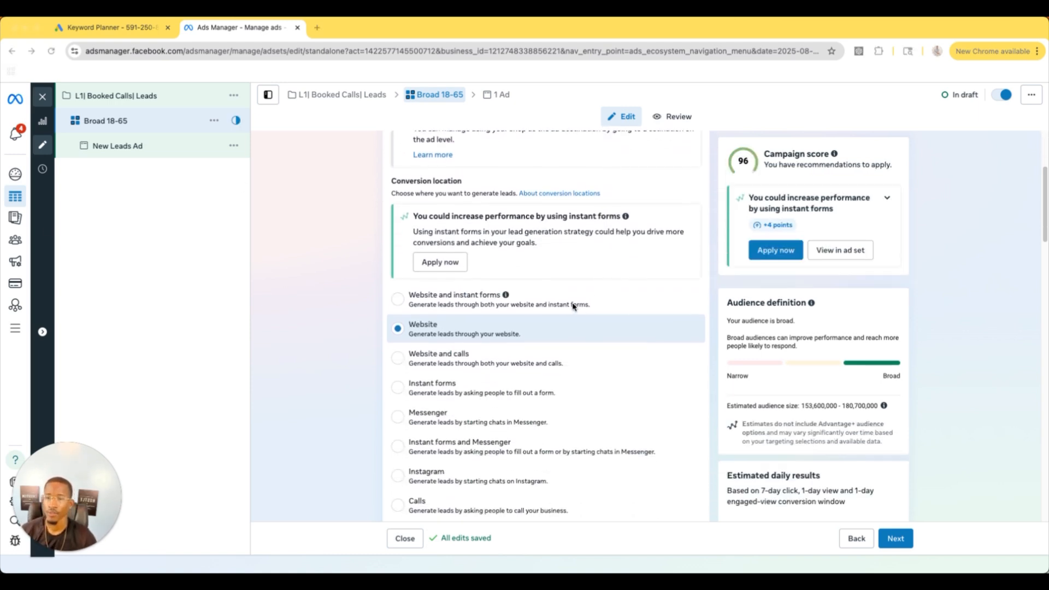
{"action": "scroll", "coordinate": [573, 307], "scroll_direction": "down", "scroll_amount": 1}
{"action": "scroll", "coordinate": [573, 307], "scroll_direction": "down", "scroll_amount": 1}
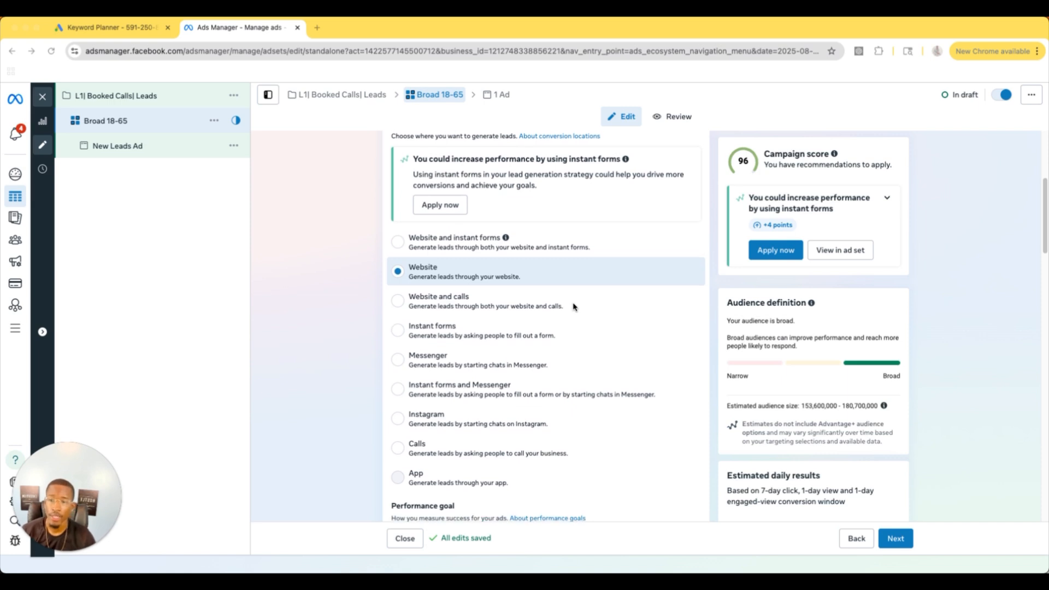
{"action": "scroll", "coordinate": [573, 307], "scroll_direction": "down", "scroll_amount": 1}
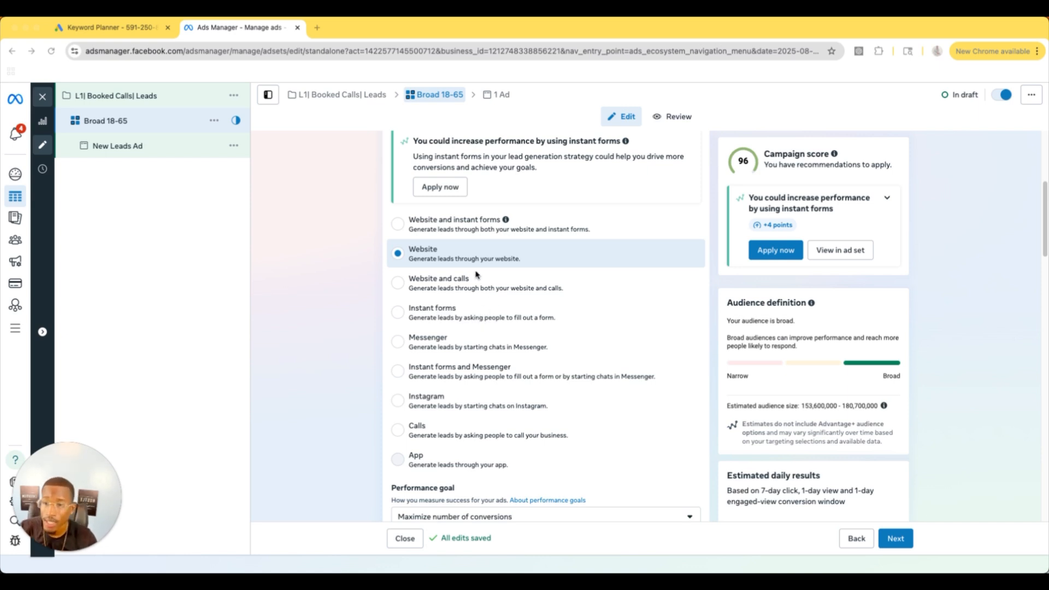
{"action": "scroll", "coordinate": [492, 269], "scroll_direction": "down", "scroll_amount": 1}
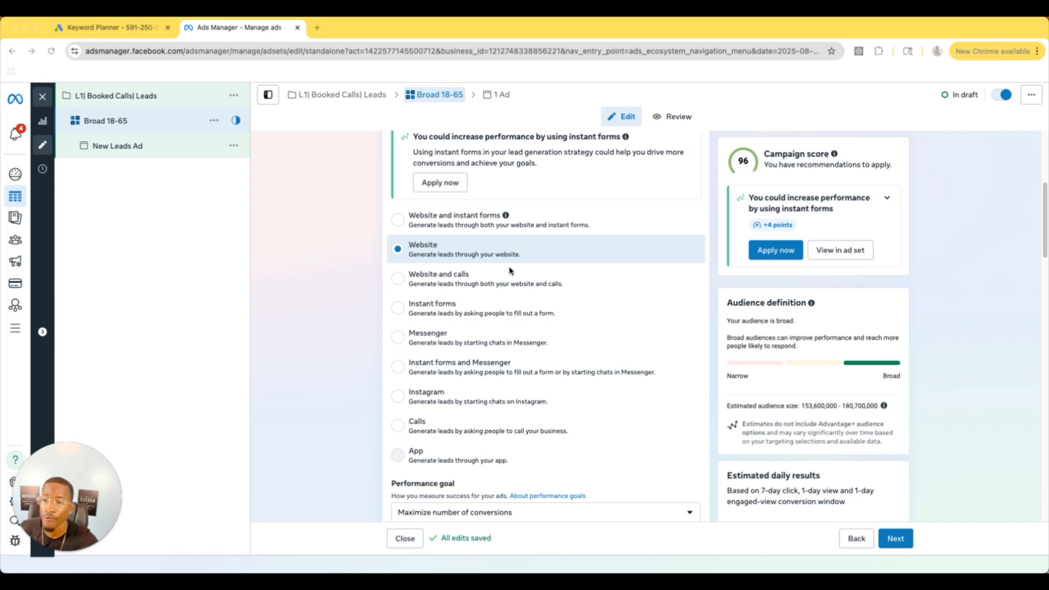
{"action": "scroll", "coordinate": [550, 295], "scroll_direction": "down", "scroll_amount": 2}
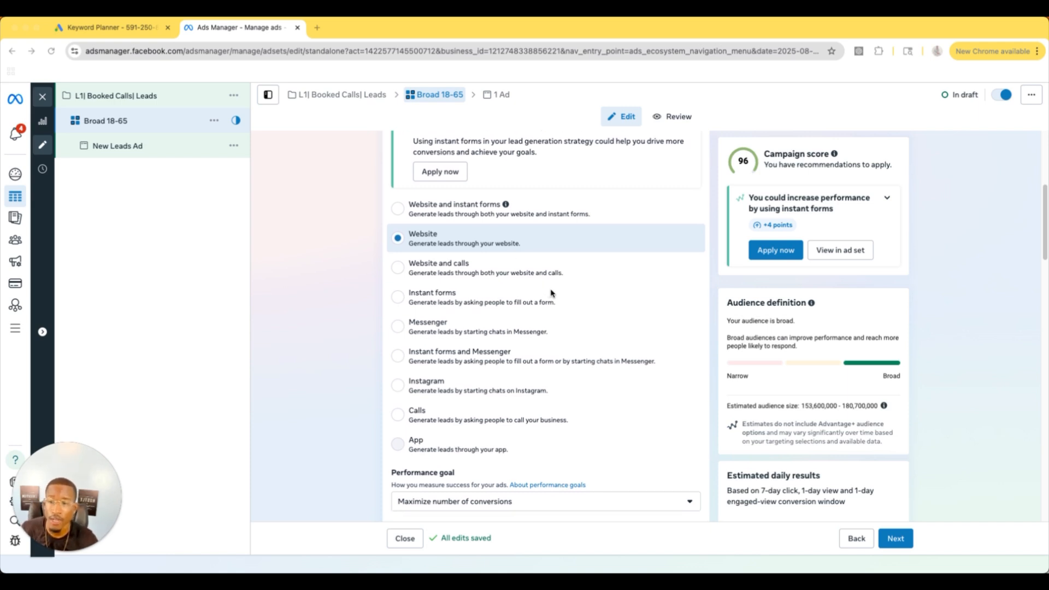
{"action": "scroll", "coordinate": [551, 294], "scroll_direction": "down", "scroll_amount": 2}
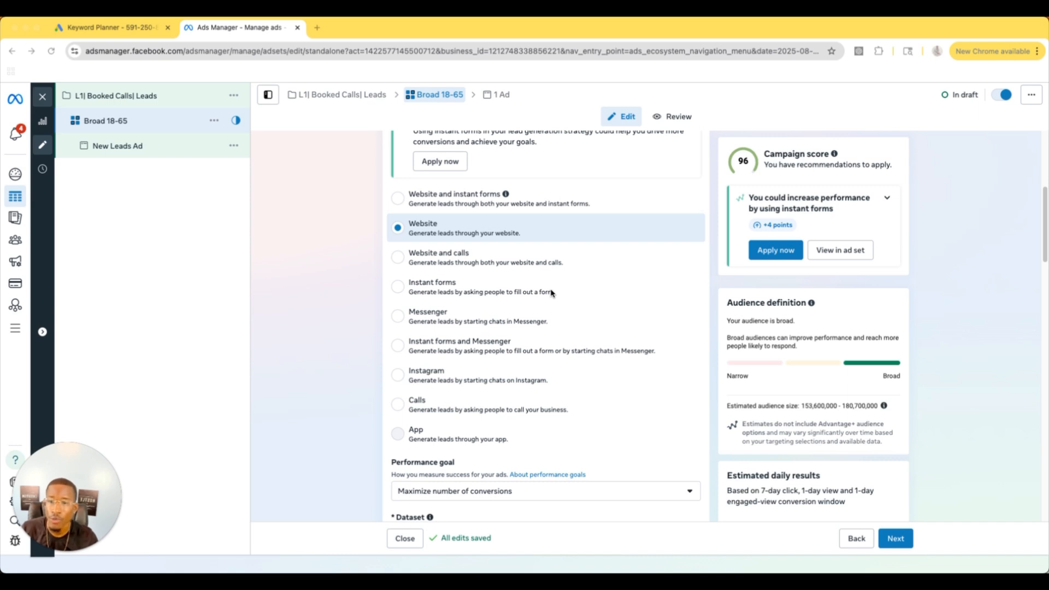
{"action": "scroll", "coordinate": [551, 293], "scroll_direction": "down", "scroll_amount": 1}
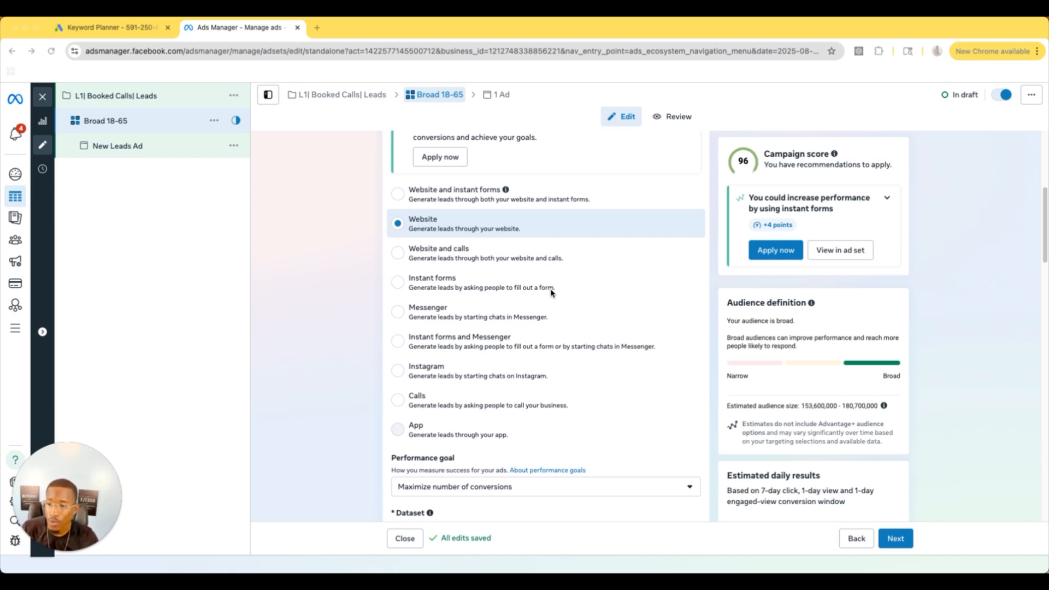
{"action": "scroll", "coordinate": [550, 293], "scroll_direction": "down", "scroll_amount": 5}
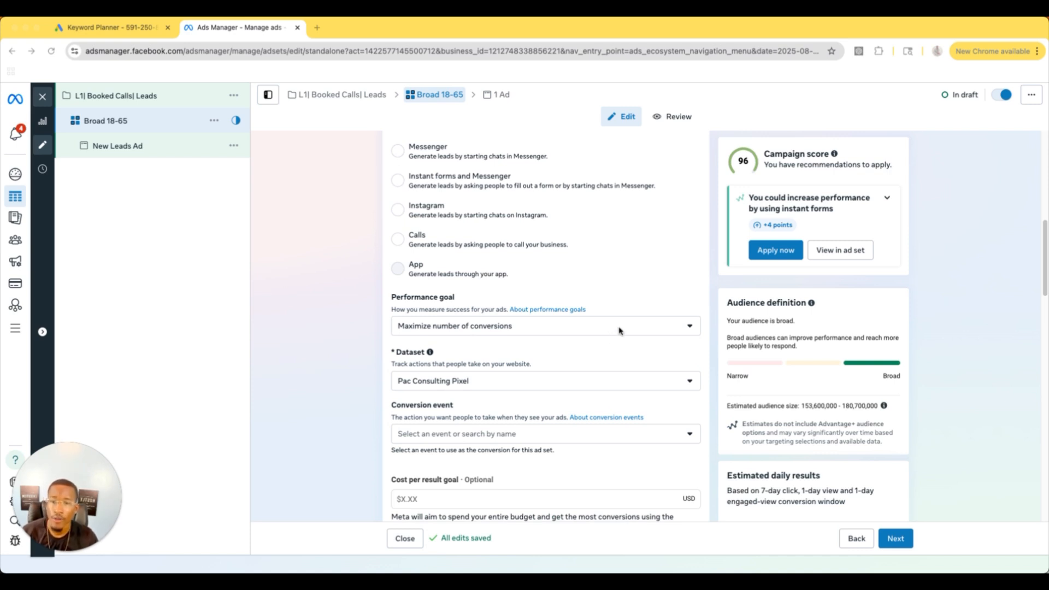
{"action": "scroll", "coordinate": [619, 331], "scroll_direction": "down", "scroll_amount": 3}
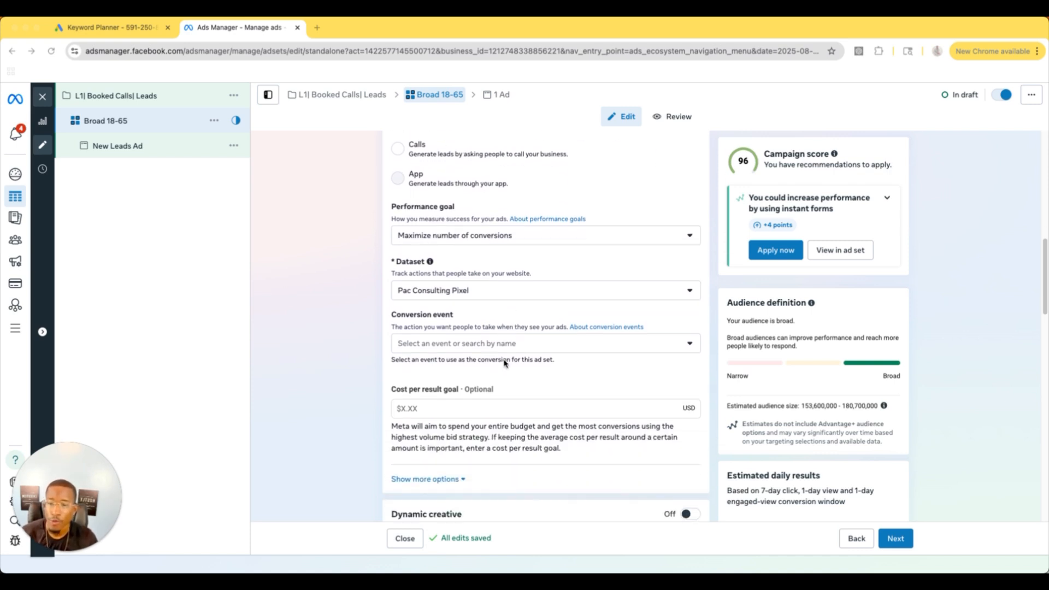
{"action": "scroll", "coordinate": [504, 362], "scroll_direction": "down", "scroll_amount": 2}
{"action": "left_click", "coordinate": [497, 292]}
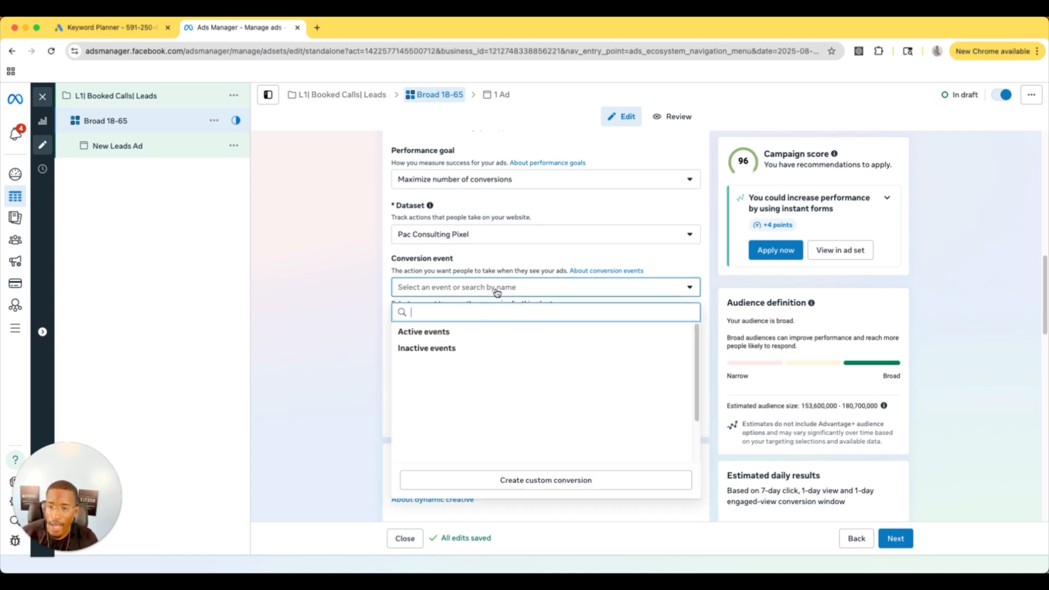
{"action": "left_click", "coordinate": [488, 314]}
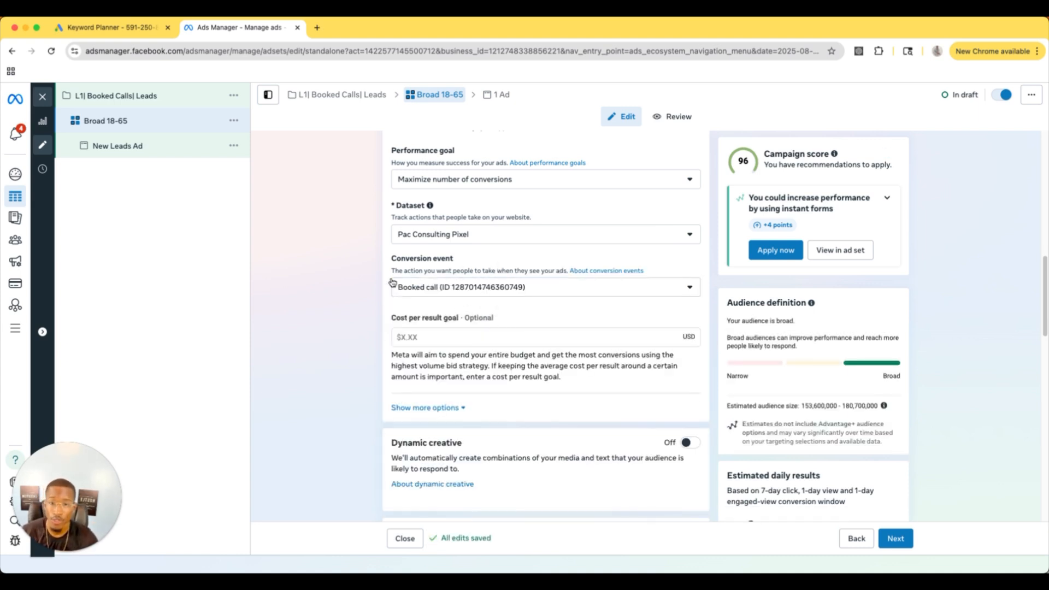
Step: Continue from the ad set to its ad and rename the ad Video 1
{"action": "scroll", "coordinate": [393, 283], "scroll_direction": "down", "scroll_amount": 1}
{"action": "scroll", "coordinate": [392, 284], "scroll_direction": "down", "scroll_amount": 5}
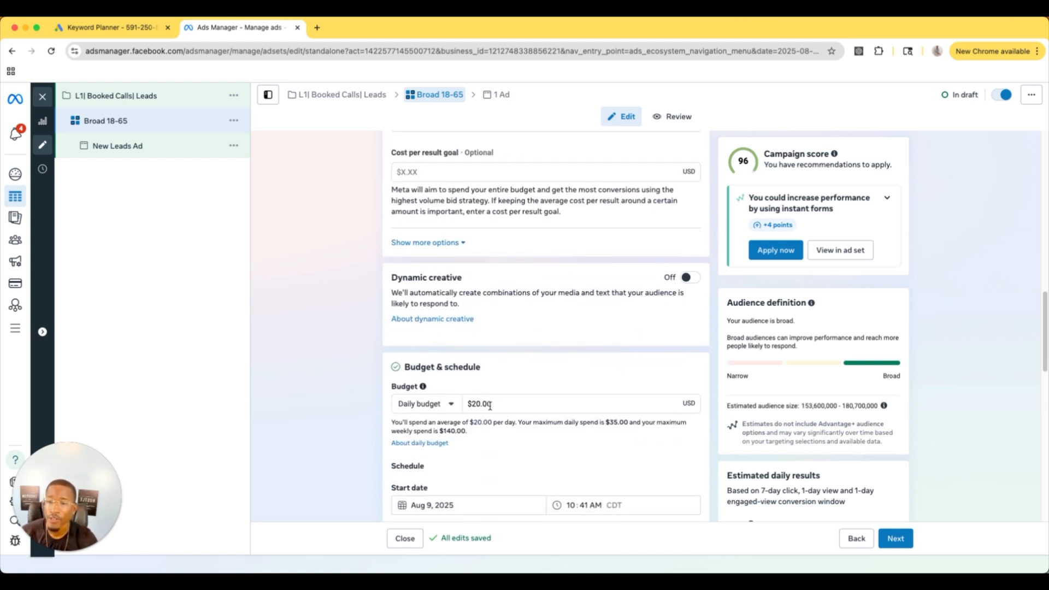
{"action": "scroll", "coordinate": [504, 403], "scroll_direction": "down", "scroll_amount": 1}
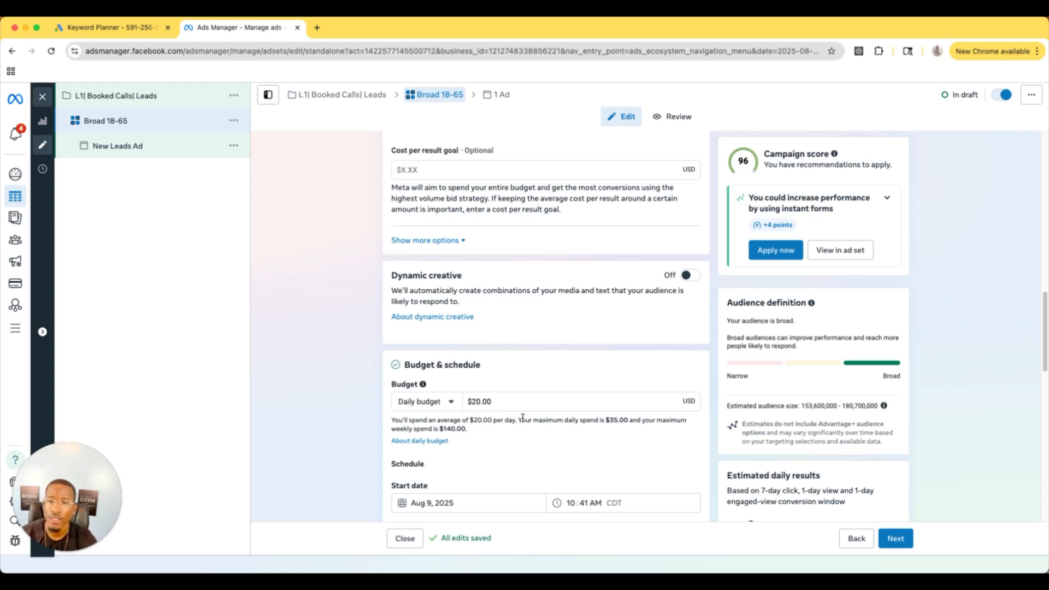
{"action": "scroll", "coordinate": [522, 418], "scroll_direction": "up", "scroll_amount": 15}
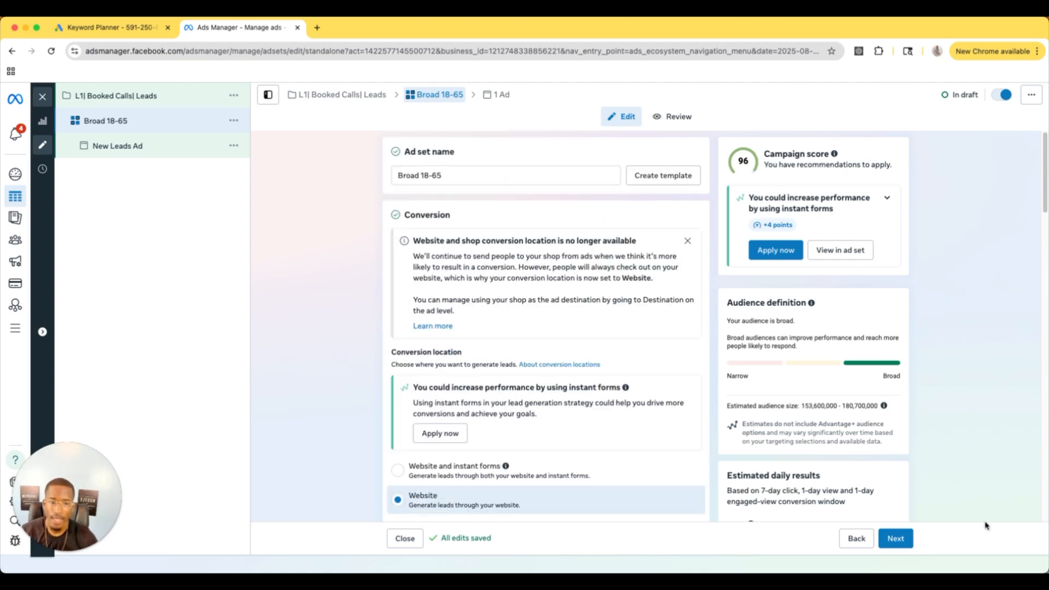
{"action": "left_click", "coordinate": [902, 540]}
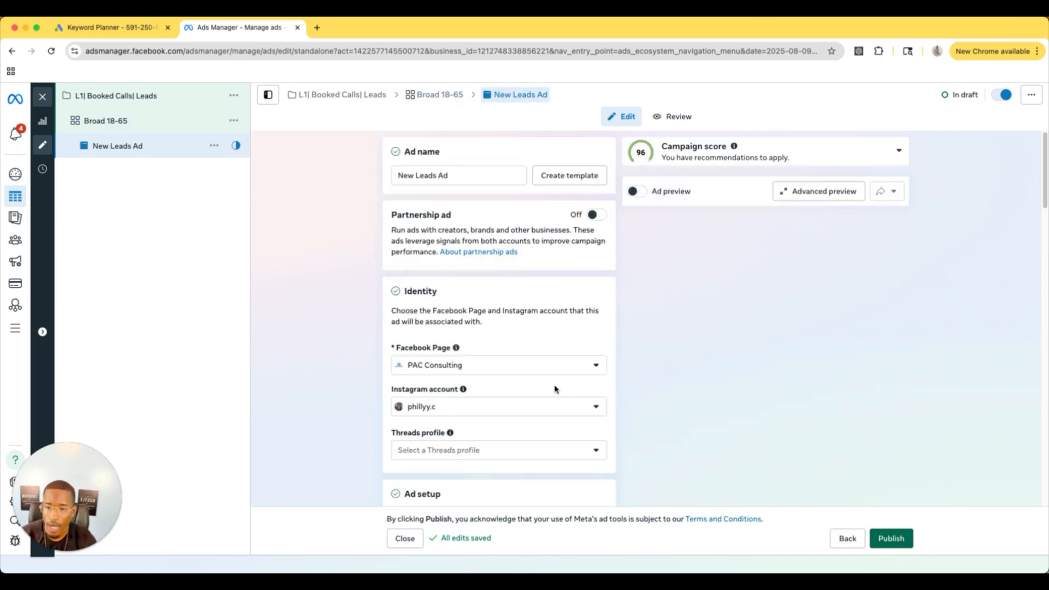
{"action": "left_click_drag", "start_coordinate": [454, 176], "coordinate": [369, 159]}
{"action": "key", "text": "BackSpace"}
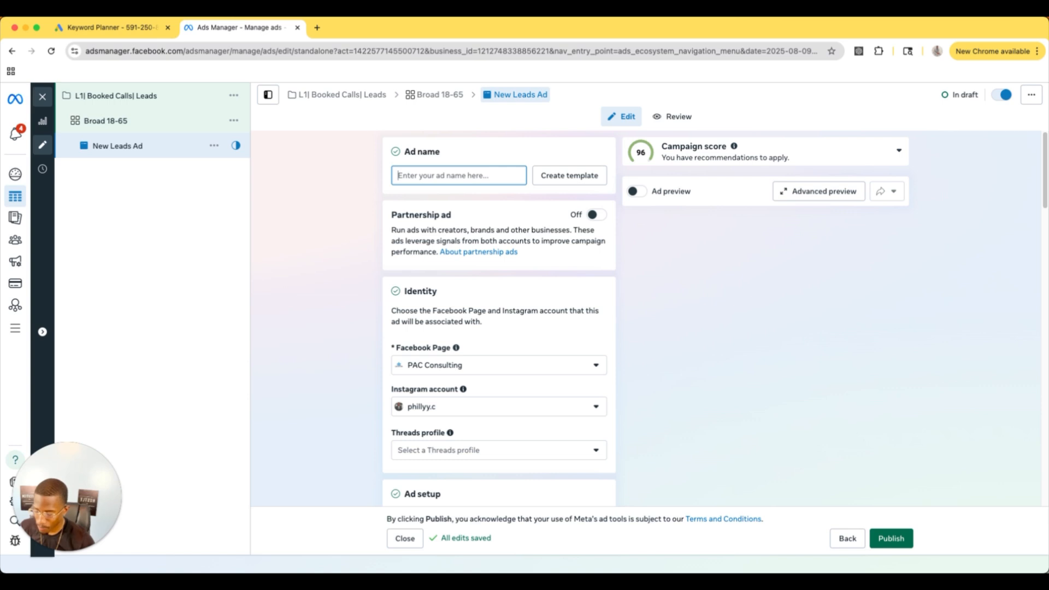
{"action": "type", "text": "Video 1"}
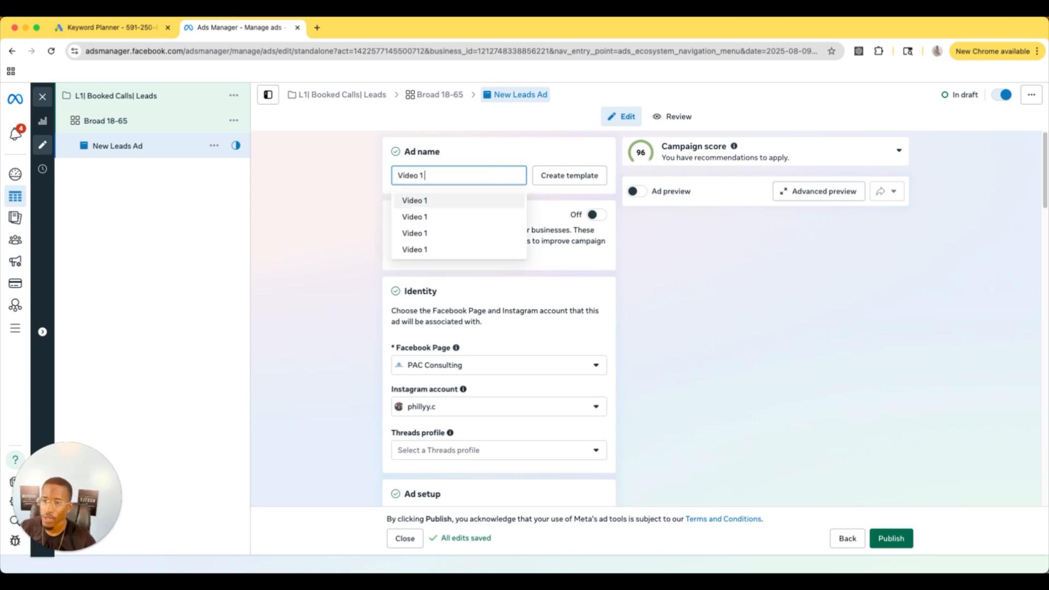
{"action": "left_click", "coordinate": [459, 146]}
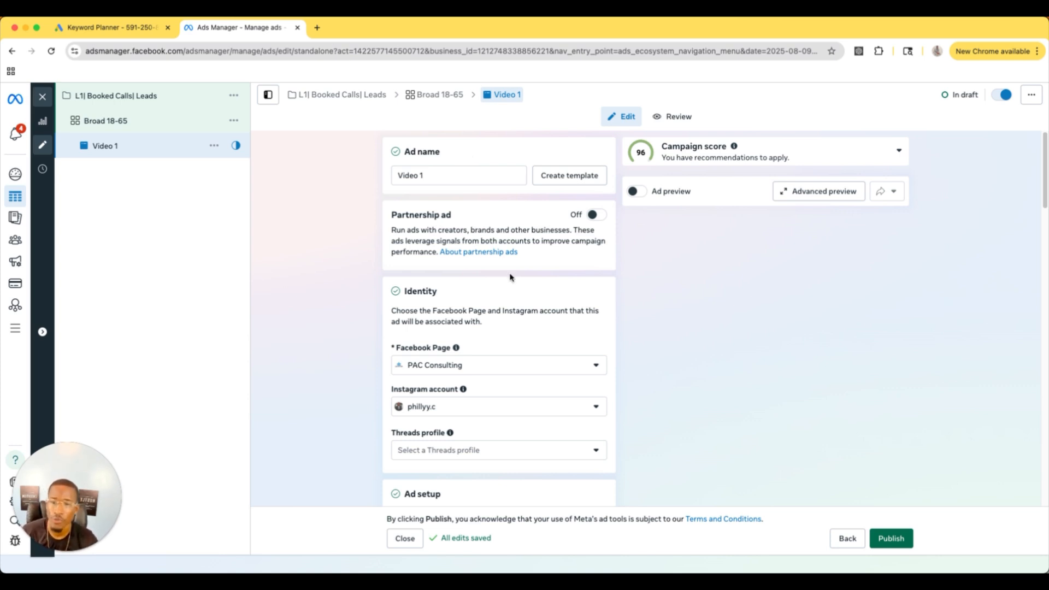
Step: Review the ad's identity, ad setup, creative source, format and multi-advertiser settings
{"action": "scroll", "coordinate": [600, 338], "scroll_direction": "down", "scroll_amount": 1}
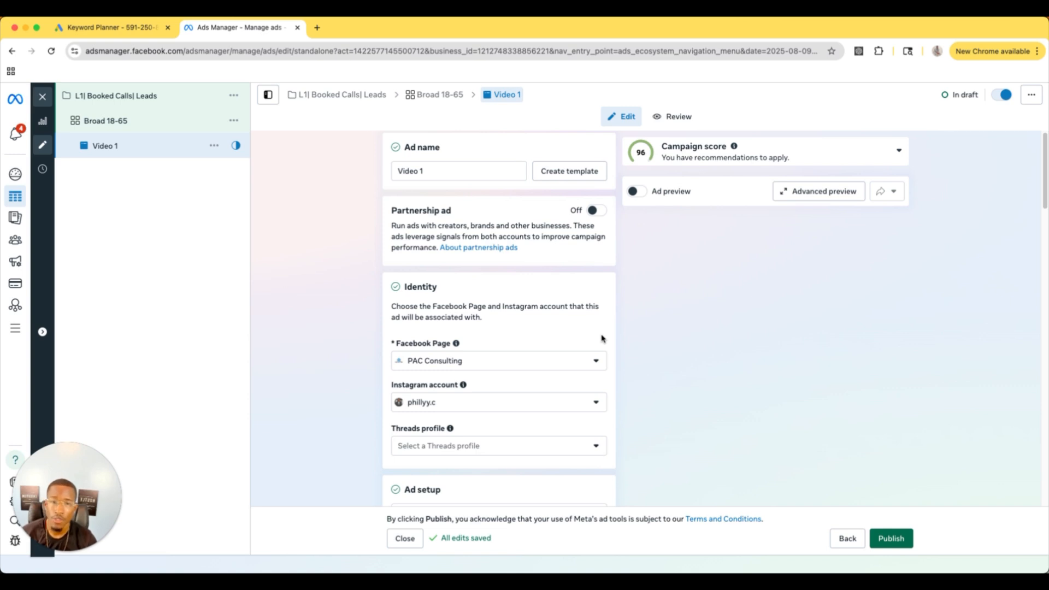
{"action": "scroll", "coordinate": [601, 339], "scroll_direction": "down", "scroll_amount": 3}
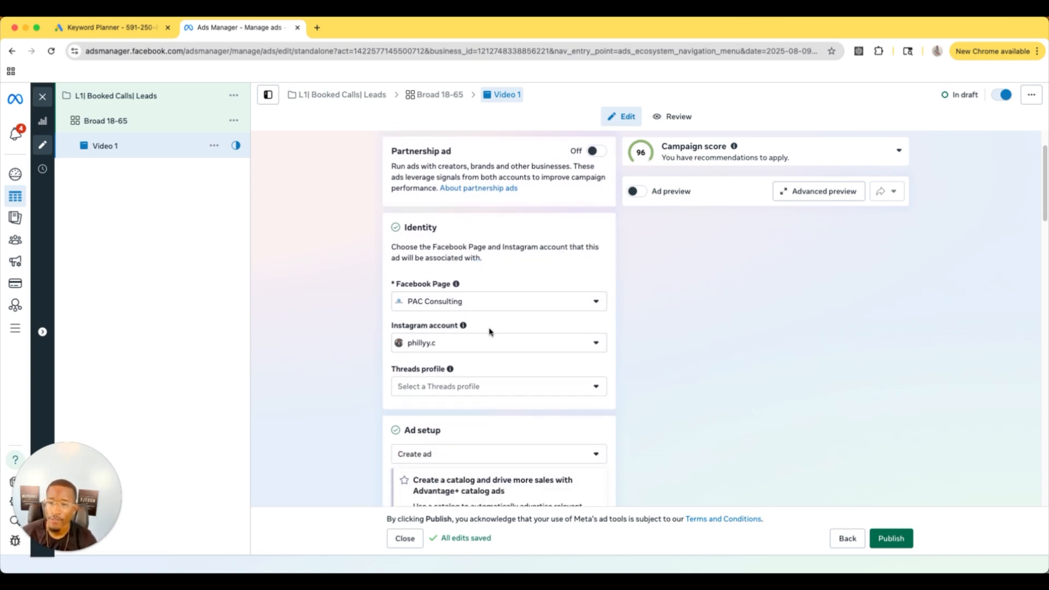
{"action": "scroll", "coordinate": [487, 333], "scroll_direction": "down", "scroll_amount": 2}
{"action": "scroll", "coordinate": [504, 330], "scroll_direction": "down", "scroll_amount": 5}
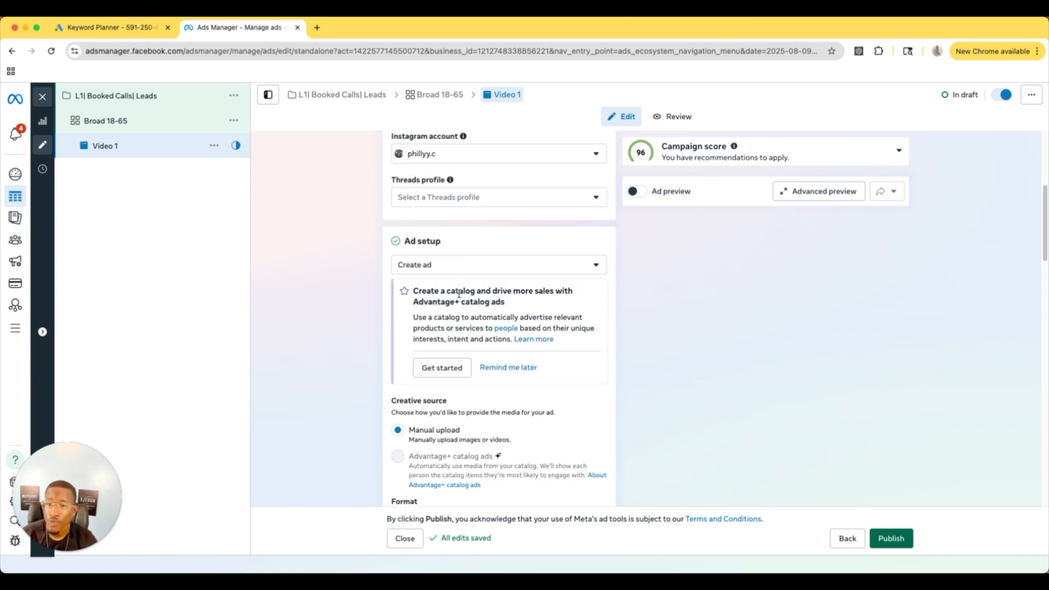
{"action": "left_click", "coordinate": [448, 268]}
{"action": "left_click", "coordinate": [477, 242]}
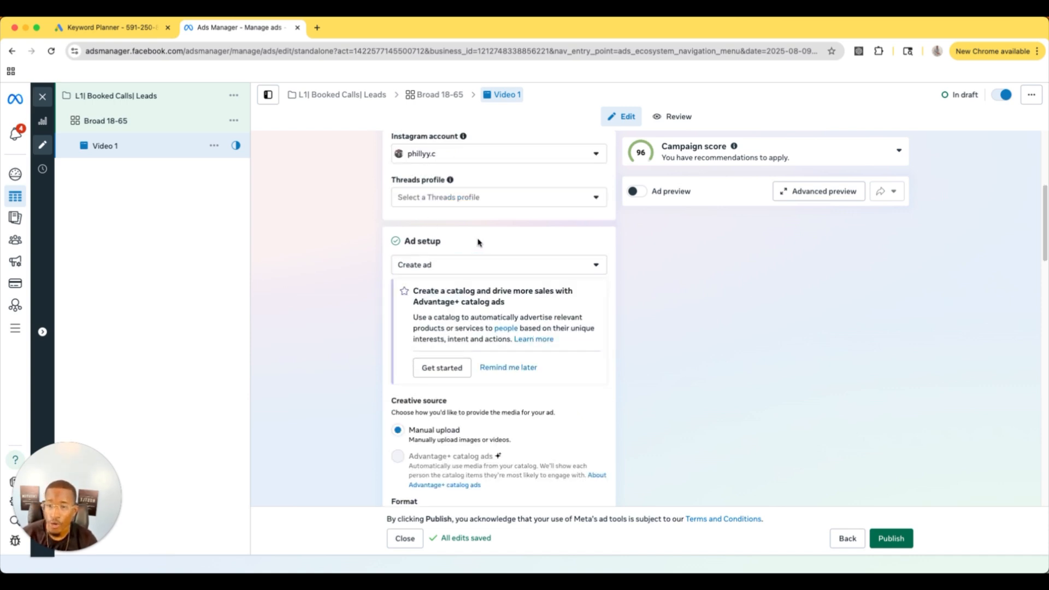
{"action": "scroll", "coordinate": [478, 242], "scroll_direction": "down", "scroll_amount": 3}
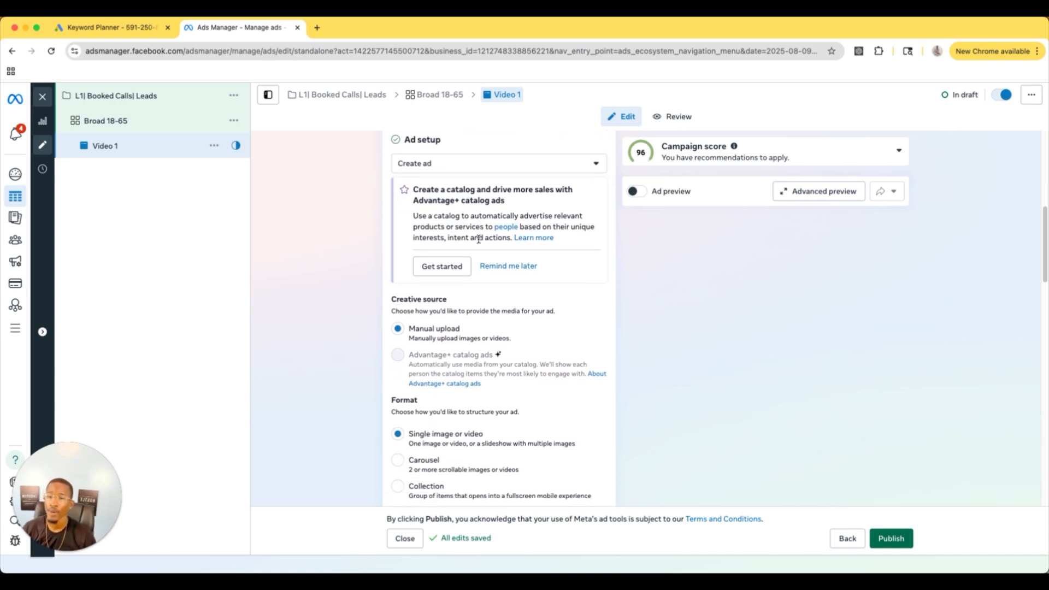
{"action": "scroll", "coordinate": [478, 239], "scroll_direction": "down", "scroll_amount": 3}
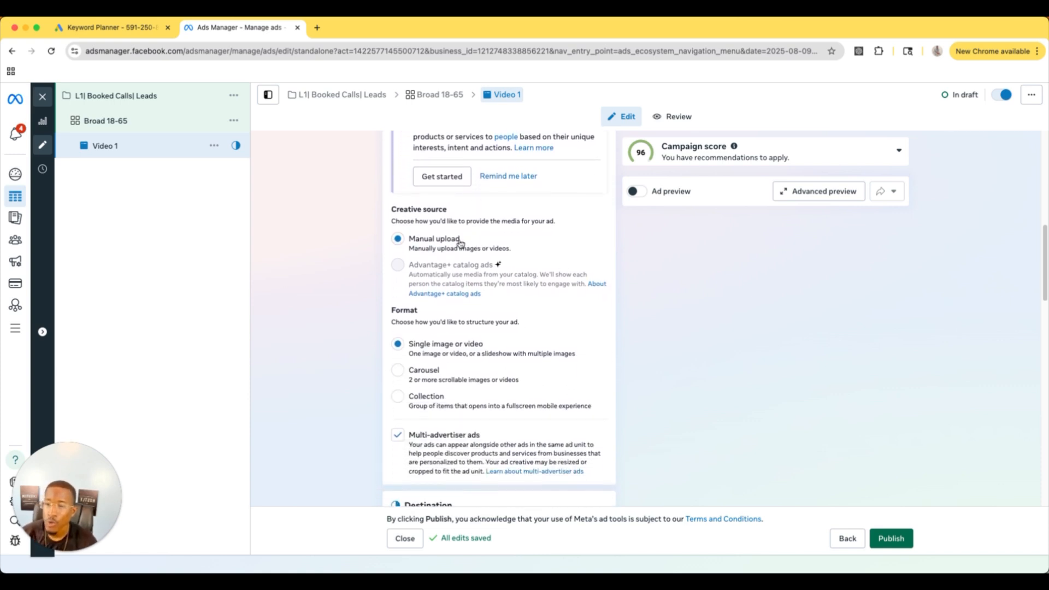
{"action": "scroll", "coordinate": [465, 244], "scroll_direction": "down", "scroll_amount": 1}
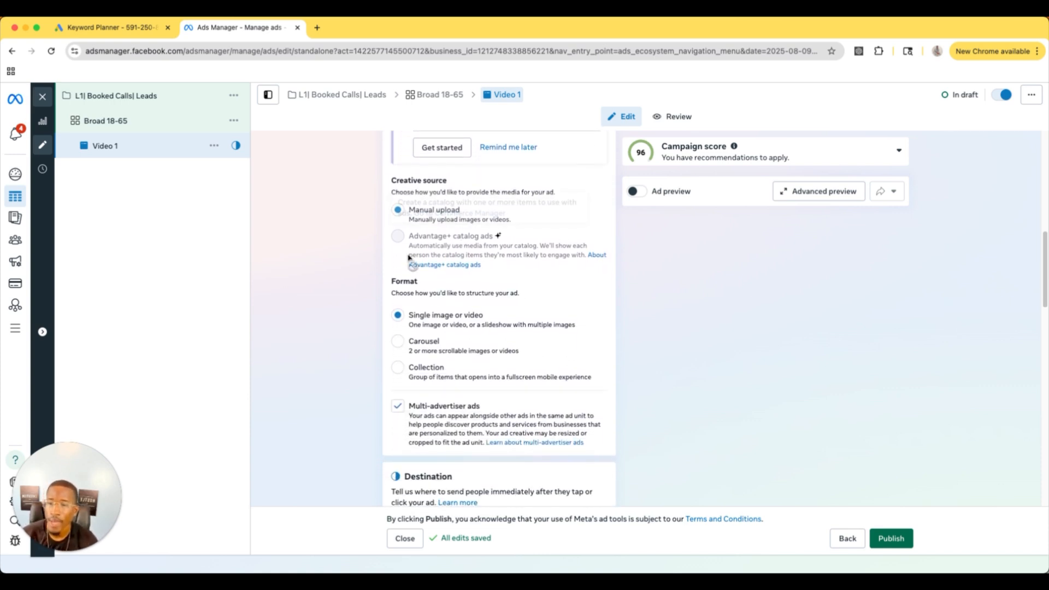
Step: Set the ad destination's website URL to marketingwithdev.com
{"action": "scroll", "coordinate": [469, 350], "scroll_direction": "down", "scroll_amount": 9}
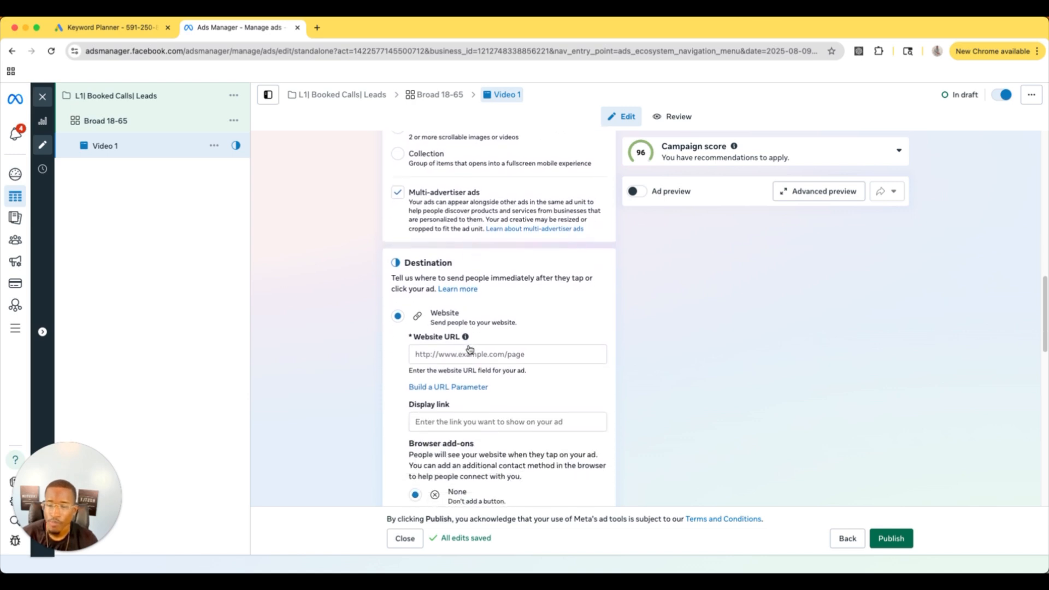
{"action": "left_click", "coordinate": [457, 276]}
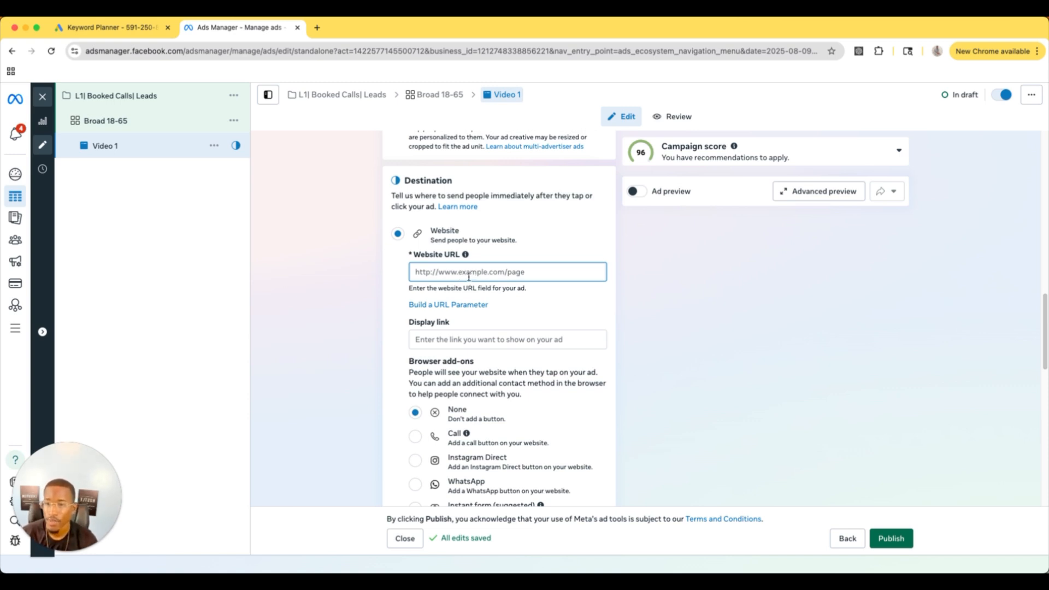
{"action": "type", "text": "marketingwithdev.com"}
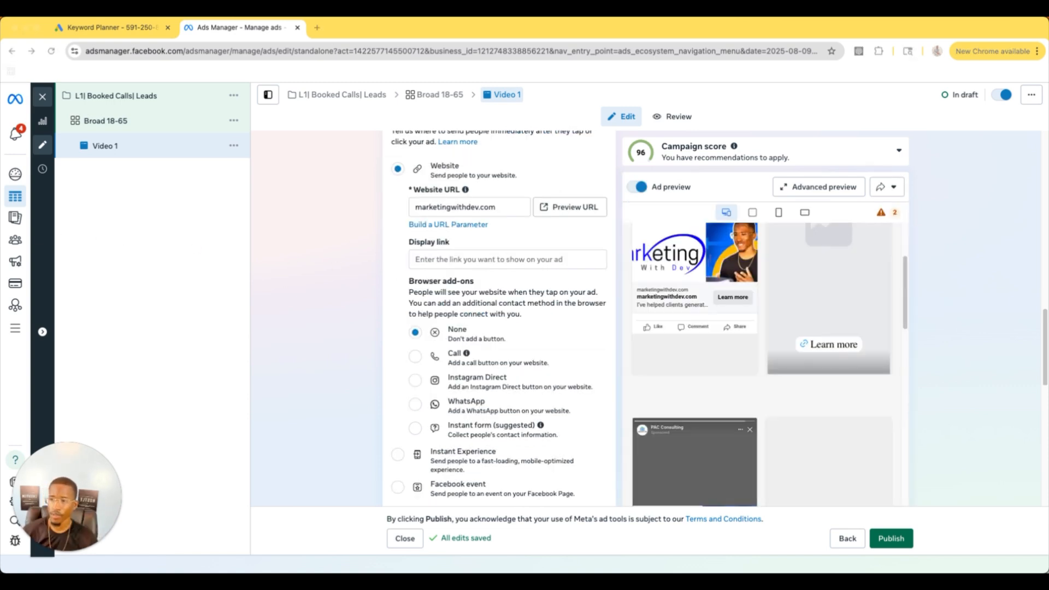
Step: Set up a video ad creative with the 1080 × 1920 account video, skipping the trim and keeping the default crop
{"action": "scroll", "coordinate": [480, 290], "scroll_direction": "up", "scroll_amount": 4}
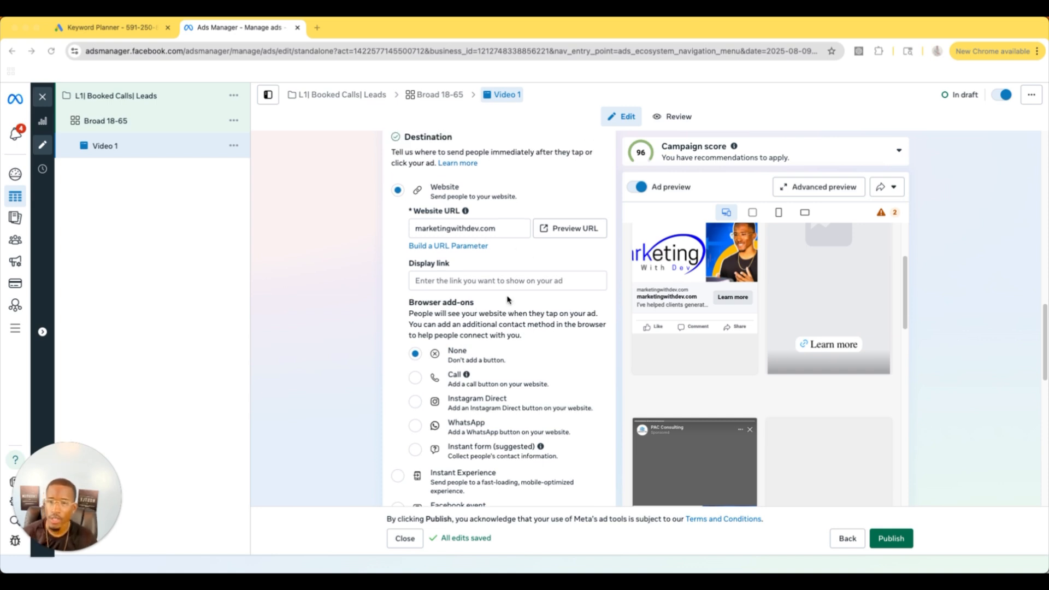
{"action": "scroll", "coordinate": [485, 286], "scroll_direction": "up", "scroll_amount": 4}
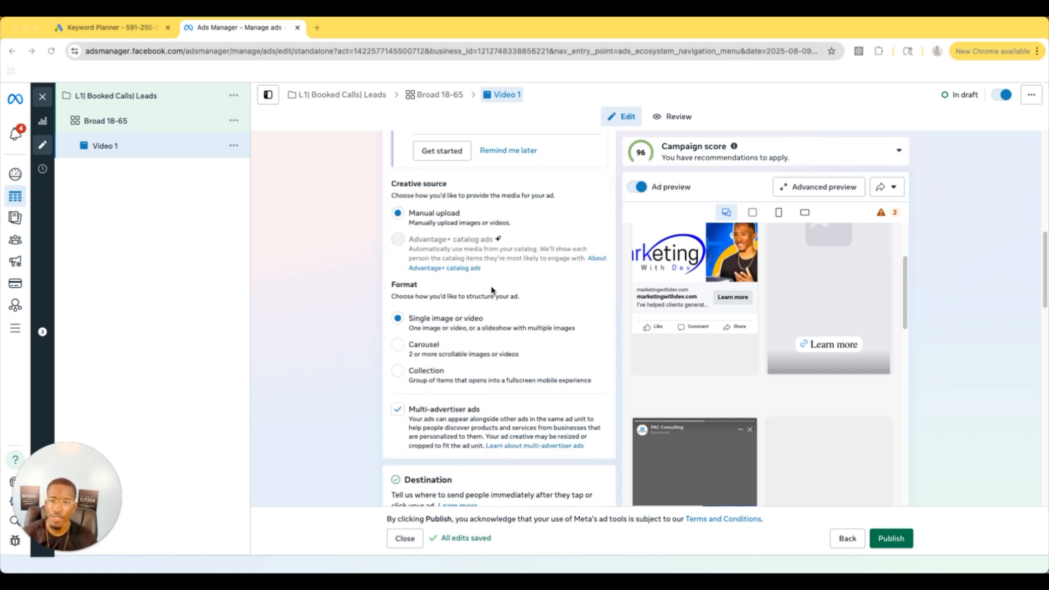
{"action": "scroll", "coordinate": [500, 292], "scroll_direction": "down", "scroll_amount": 8}
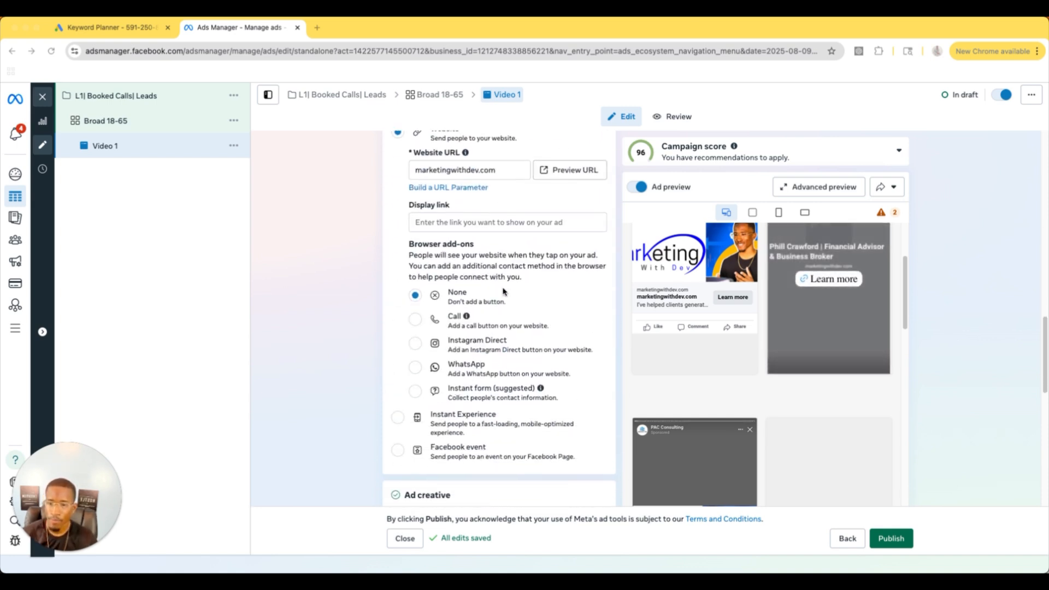
{"action": "scroll", "coordinate": [502, 291], "scroll_direction": "down", "scroll_amount": 3}
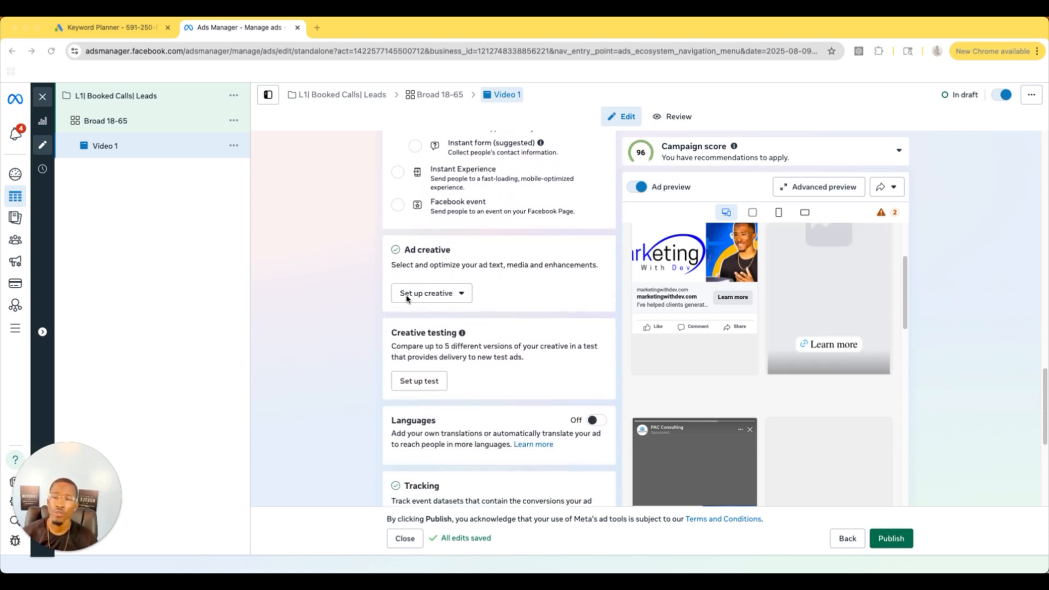
{"action": "left_click", "coordinate": [436, 300]}
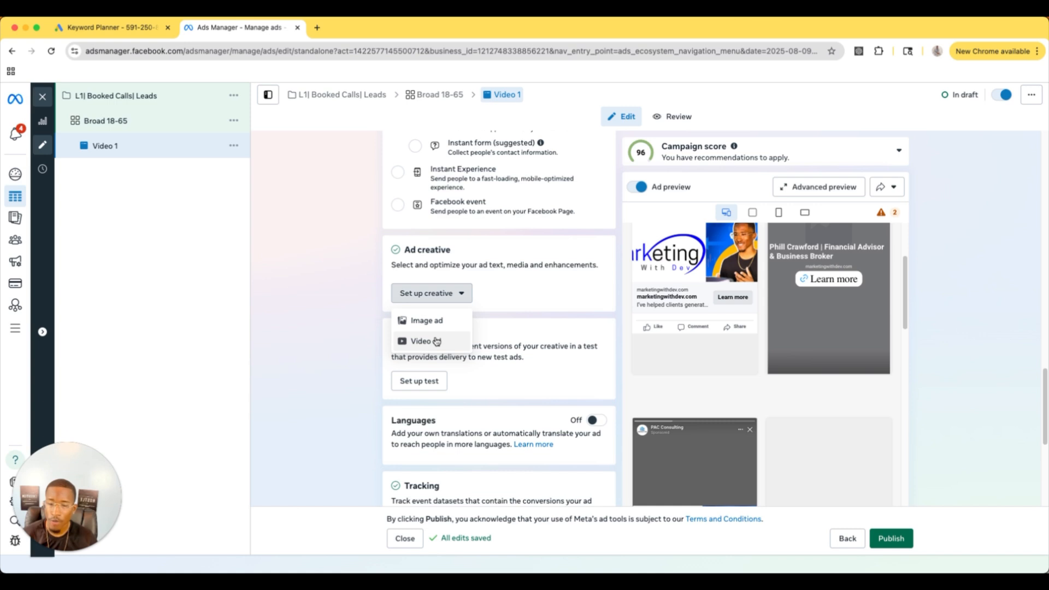
{"action": "left_click", "coordinate": [437, 341]}
{"action": "left_click", "coordinate": [233, 174]}
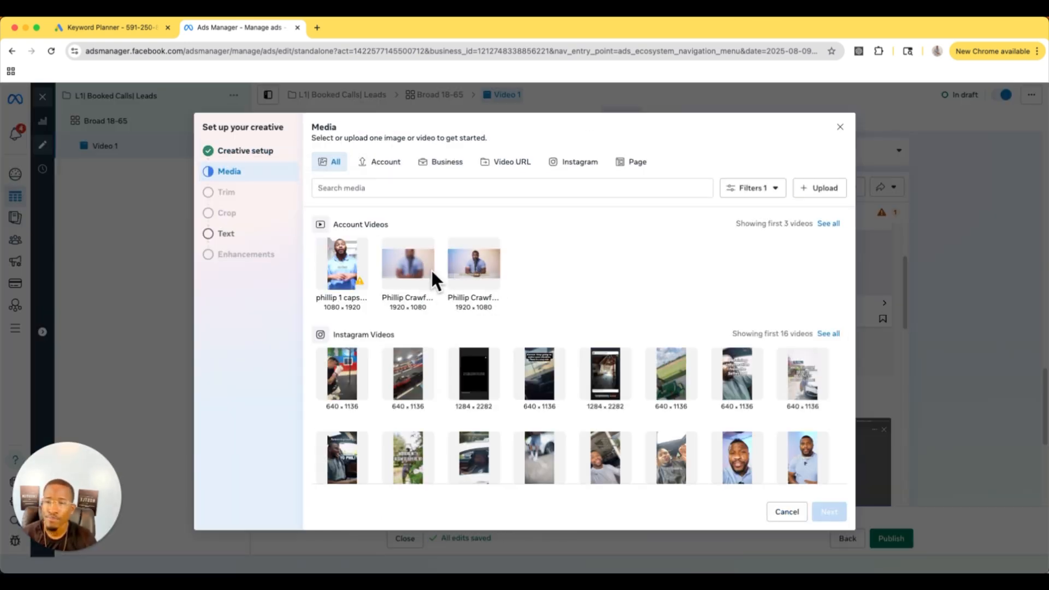
{"action": "left_click", "coordinate": [327, 262]}
{"action": "left_click", "coordinate": [823, 515]}
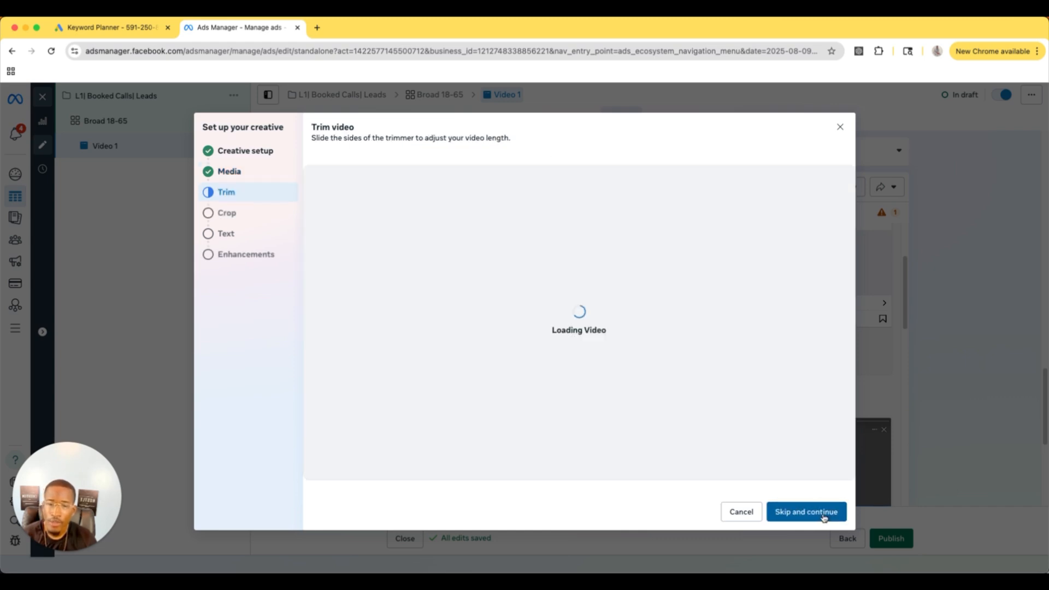
{"action": "left_click", "coordinate": [823, 516]}
{"action": "left_click", "coordinate": [826, 511]}
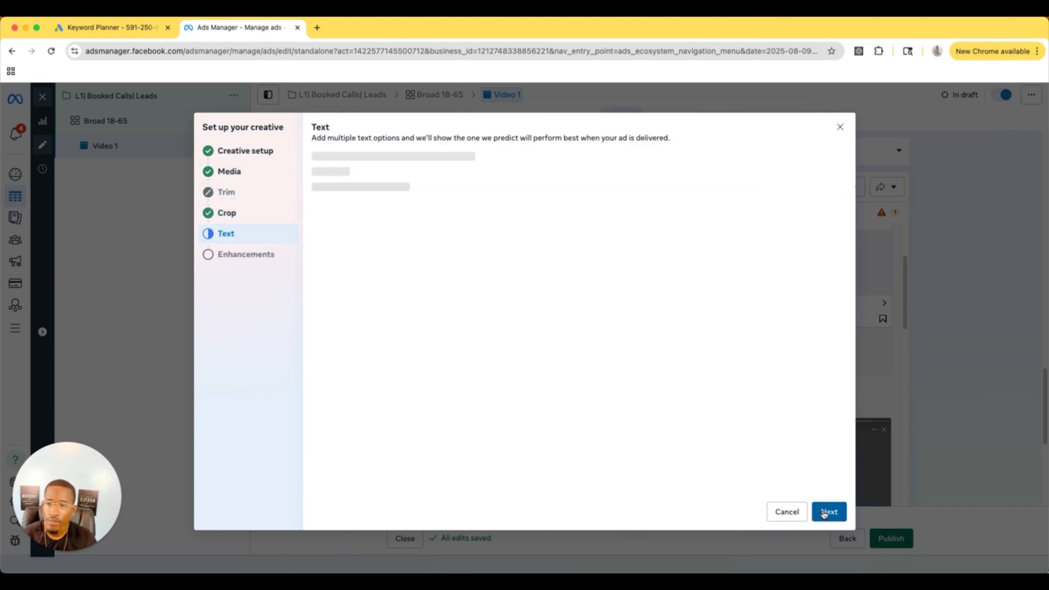
Step: Look through the creative's primary text and headline fields and the available call-to-action options
{"action": "left_click", "coordinate": [354, 185]}
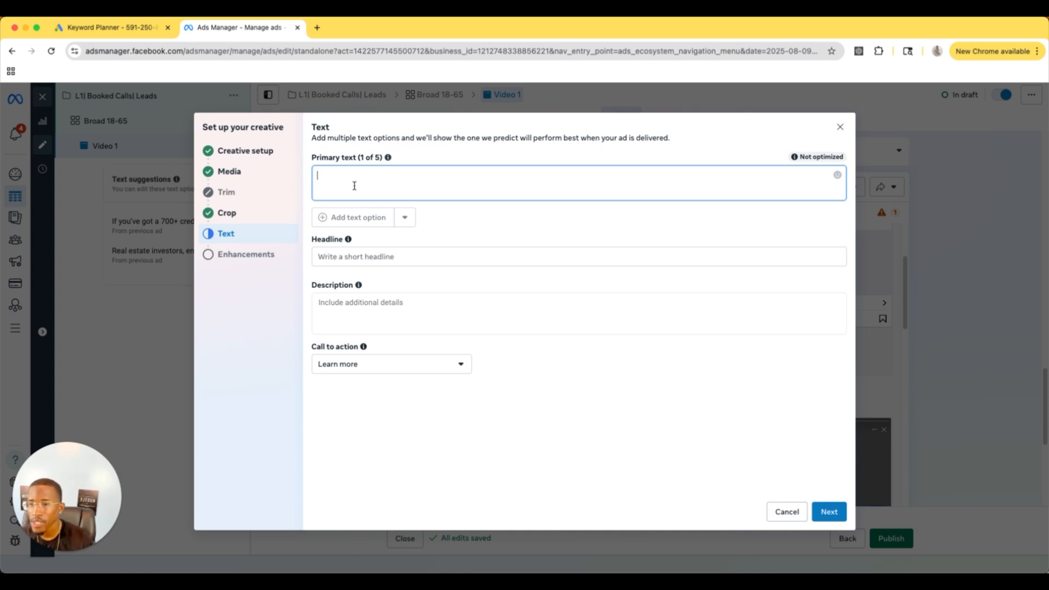
{"action": "left_click", "coordinate": [332, 255]}
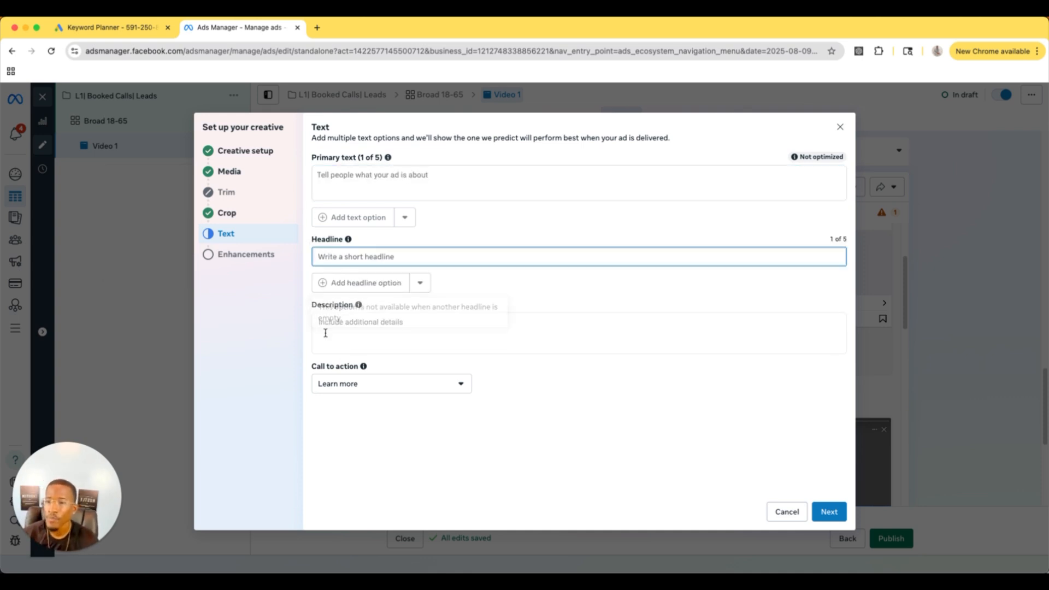
{"action": "left_click", "coordinate": [440, 392]}
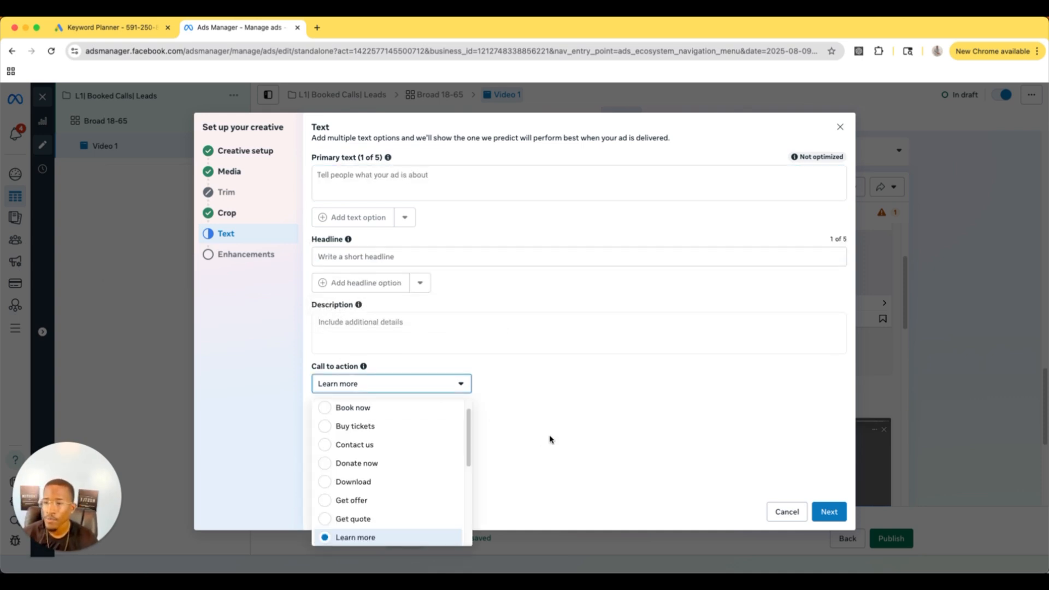
{"action": "left_click", "coordinate": [493, 408]}
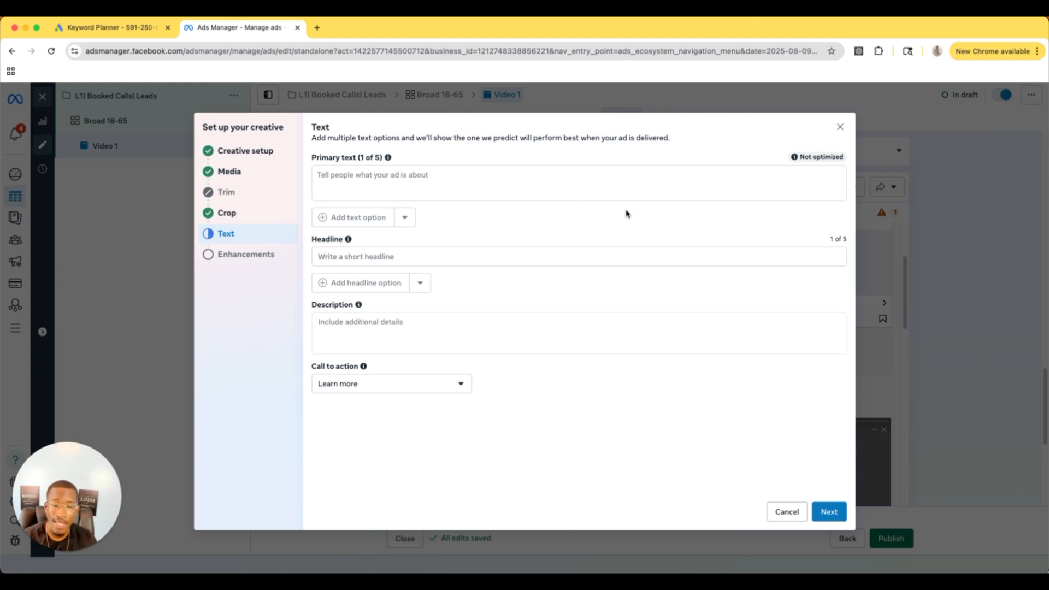
{"action": "left_click", "coordinate": [381, 383]}
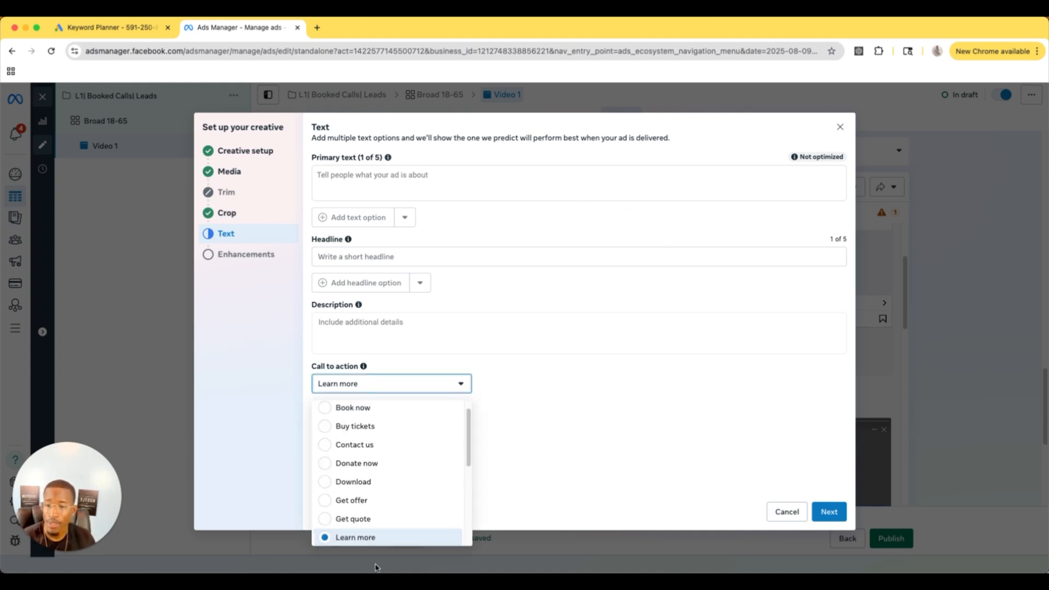
{"action": "scroll", "coordinate": [370, 496], "scroll_direction": "down", "scroll_amount": 1}
{"action": "scroll", "coordinate": [372, 497], "scroll_direction": "down", "scroll_amount": 3}
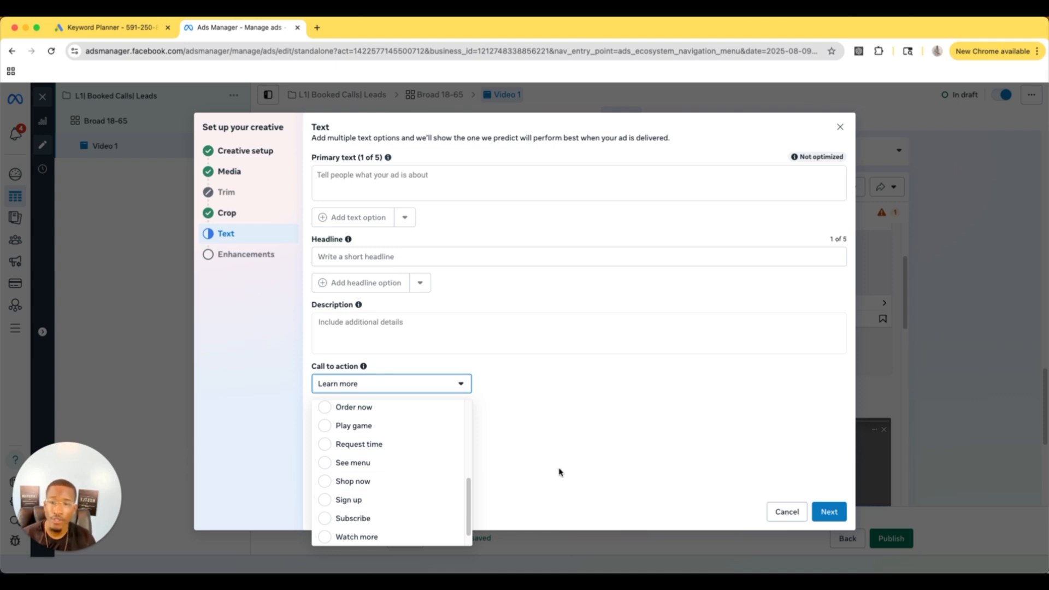
Step: Finish the video creative setup with the default text settings and Advantage+ creative enhancements
{"action": "left_click", "coordinate": [829, 512]}
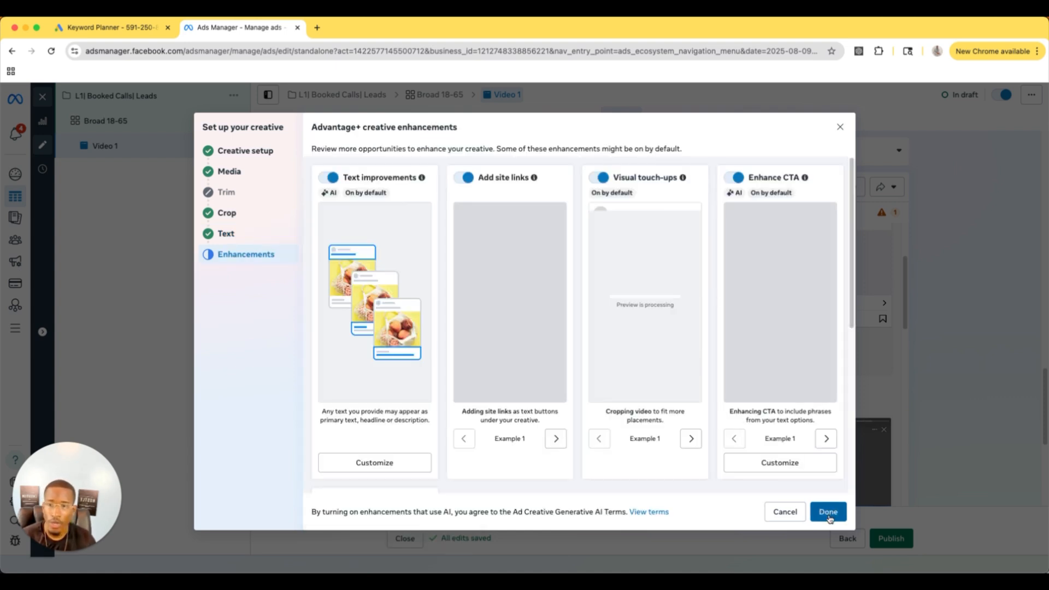
{"action": "left_click", "coordinate": [829, 513]}
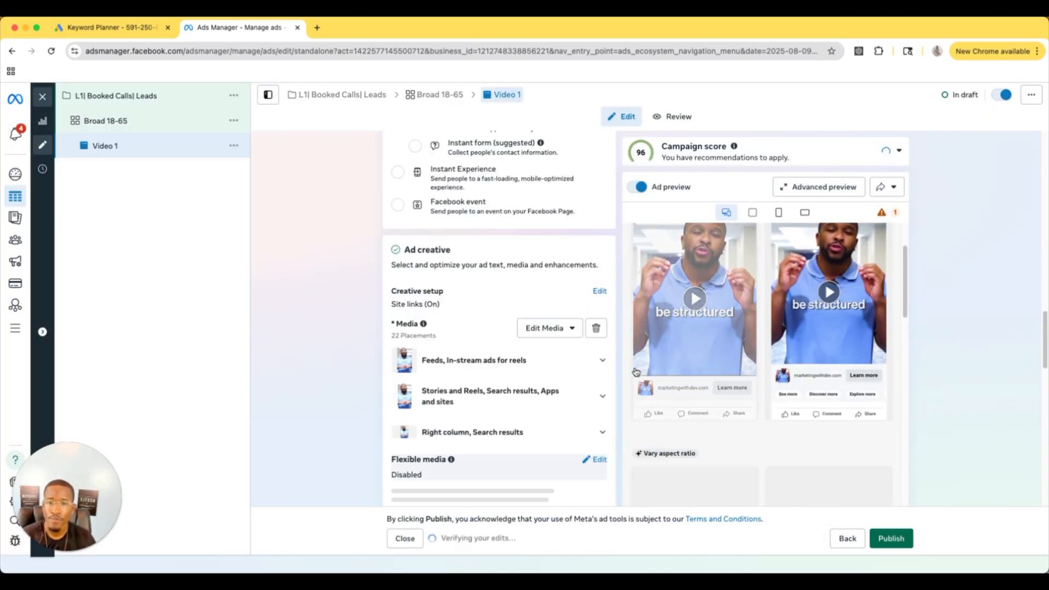
{"action": "mouse_move", "coordinate": [658, 392]}
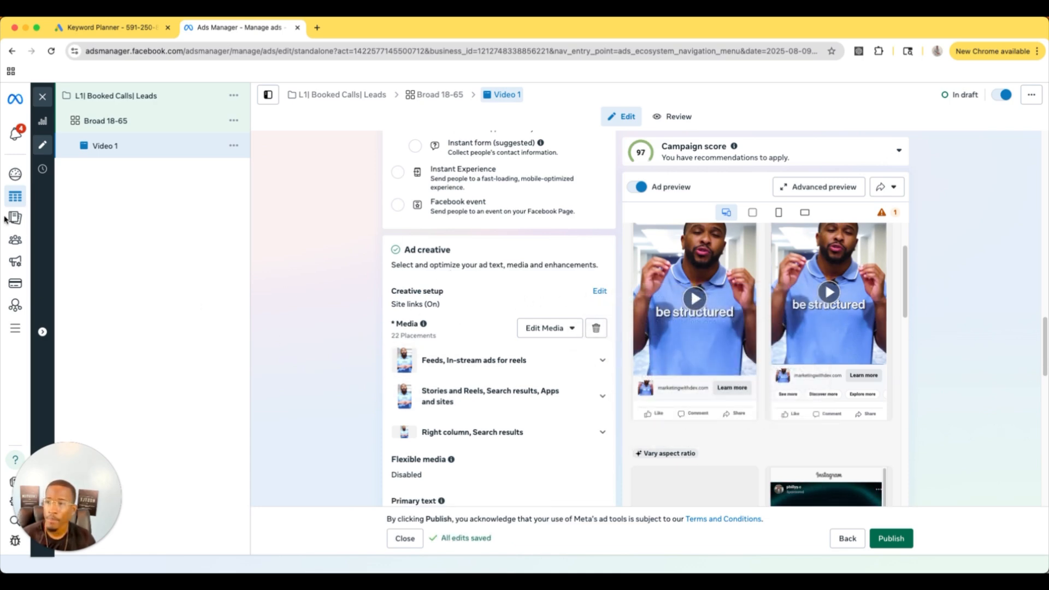
Step: Review the ad's primary text, headline and the settings above them
{"action": "scroll", "coordinate": [480, 393], "scroll_direction": "down", "scroll_amount": 6}
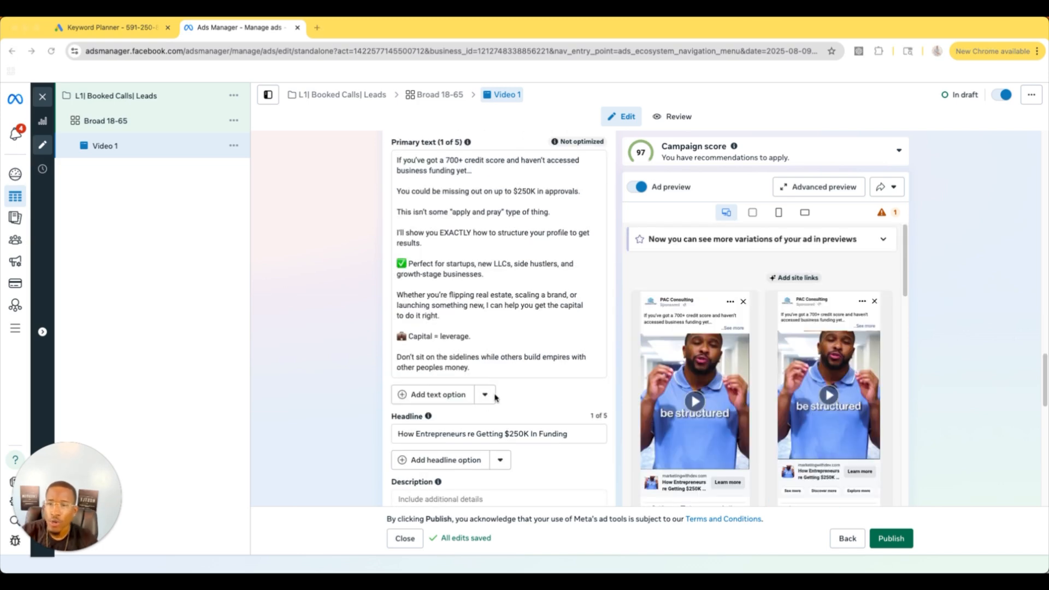
{"action": "scroll", "coordinate": [735, 287], "scroll_direction": "down", "scroll_amount": 1}
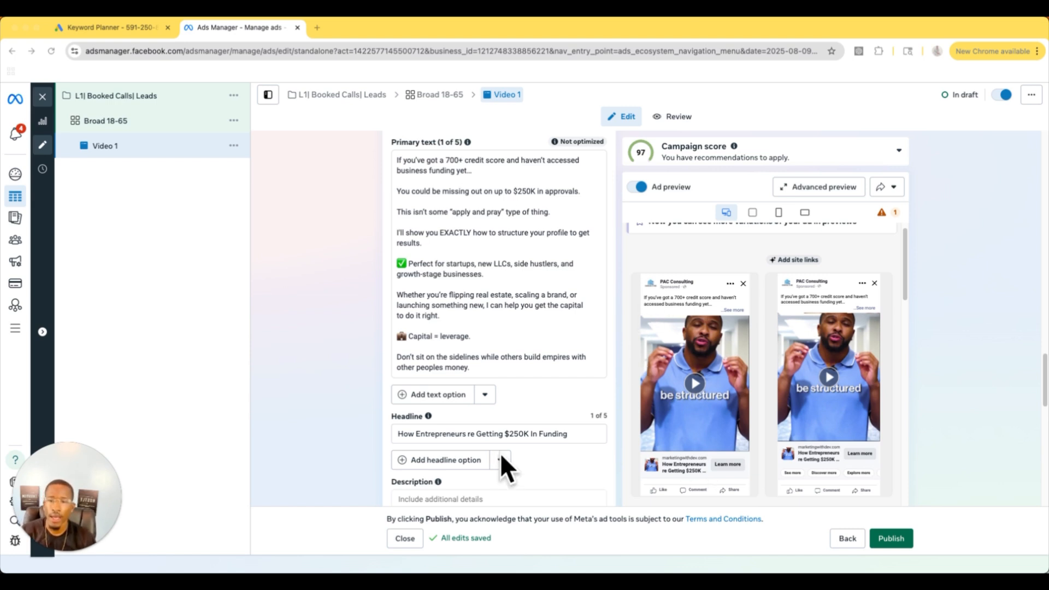
{"action": "scroll", "coordinate": [497, 443], "scroll_direction": "down", "scroll_amount": 1}
{"action": "scroll", "coordinate": [497, 440], "scroll_direction": "up", "scroll_amount": 2}
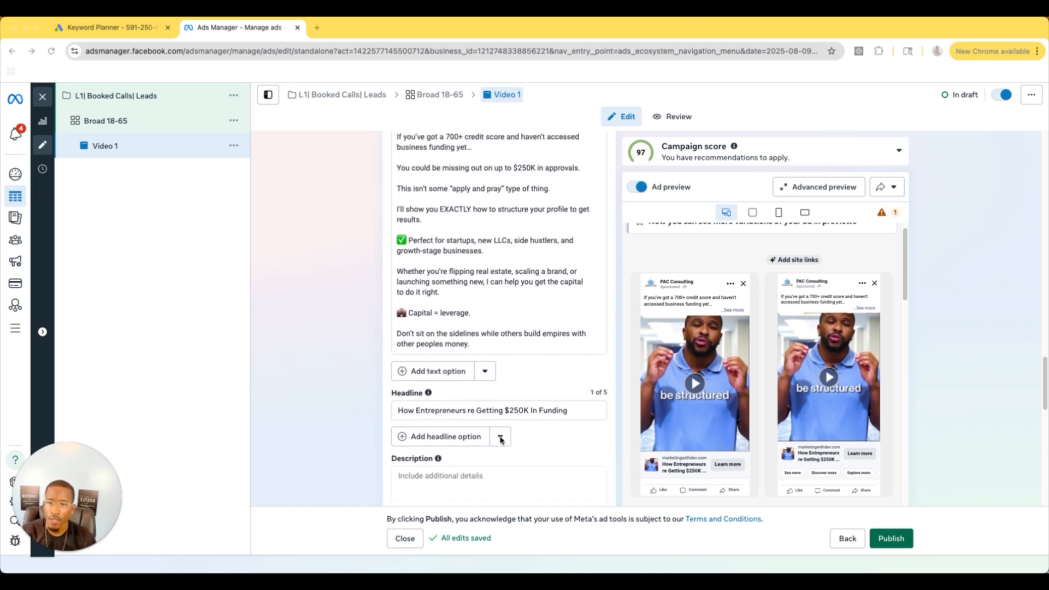
{"action": "scroll", "coordinate": [499, 440], "scroll_direction": "up", "scroll_amount": 2}
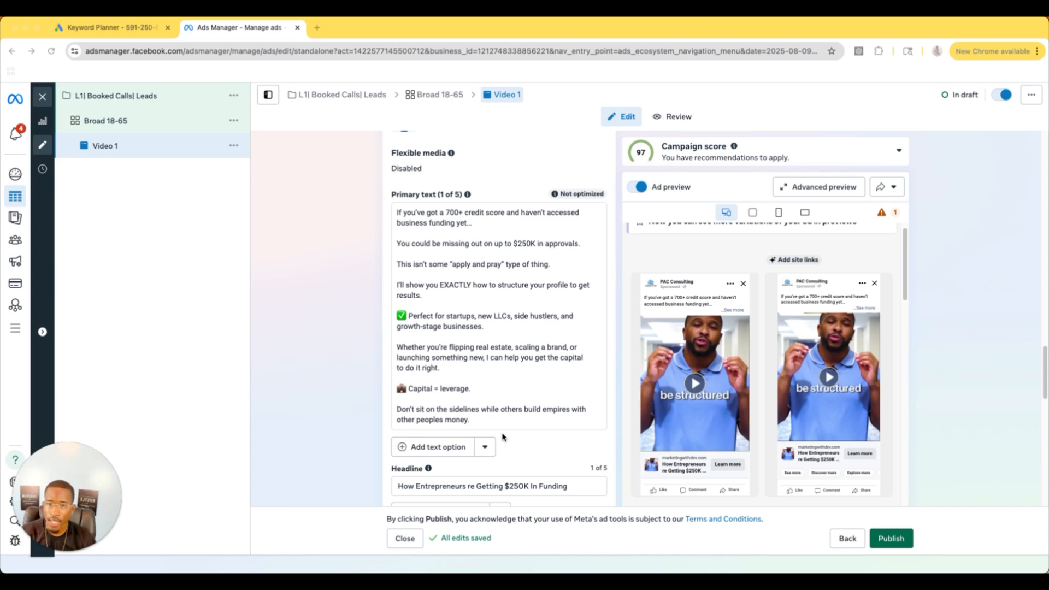
{"action": "scroll", "coordinate": [503, 437], "scroll_direction": "up", "scroll_amount": 20}
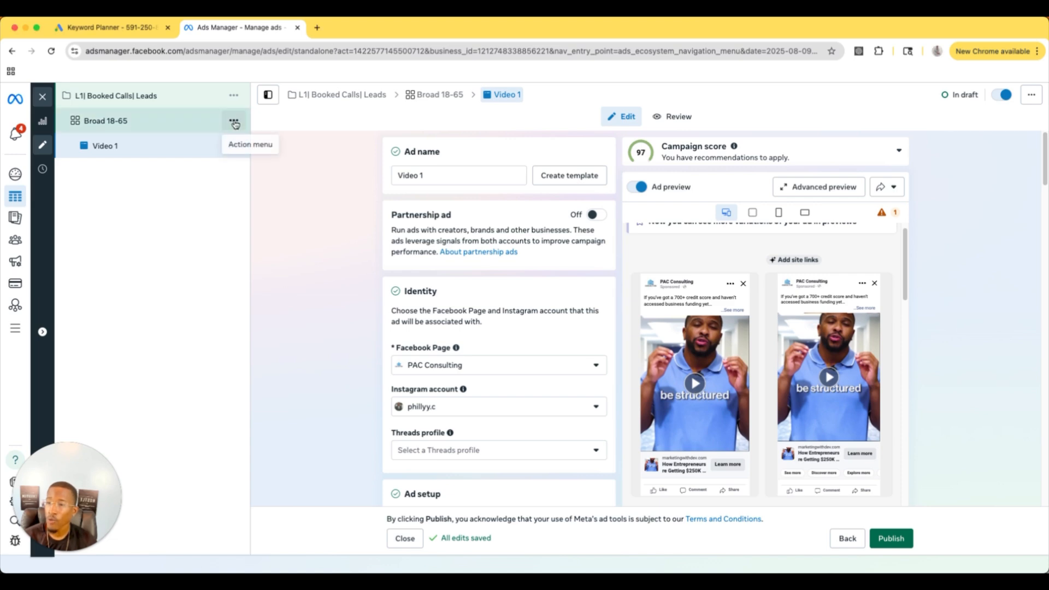
Step: Duplicate the Broad 18-65 ad set once within the existing campaign, keeping existing reactions, comments and shares on the new ads
{"action": "left_click", "coordinate": [234, 122]}
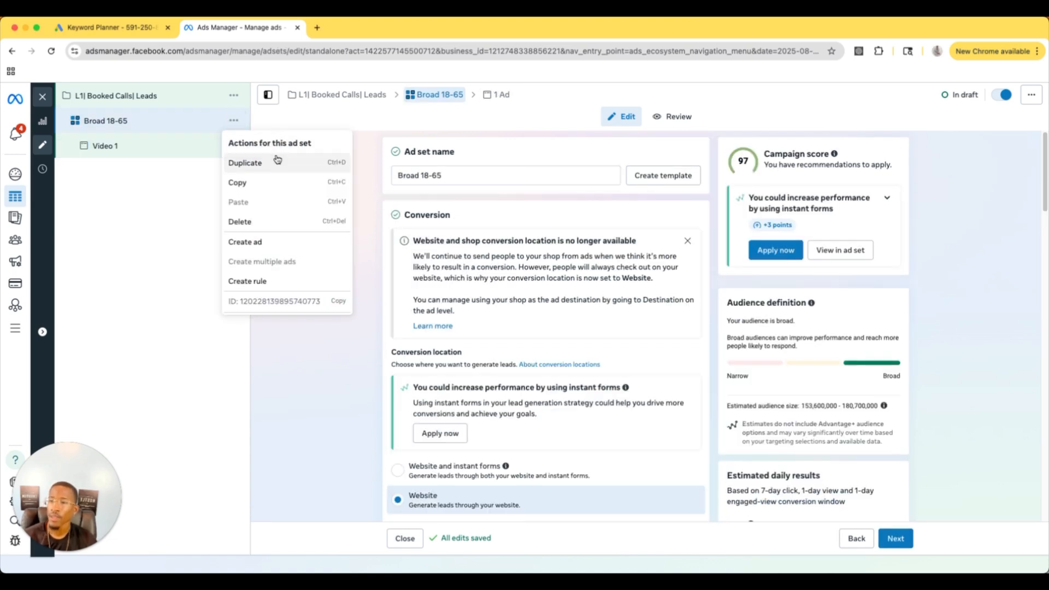
{"action": "left_click", "coordinate": [277, 162]}
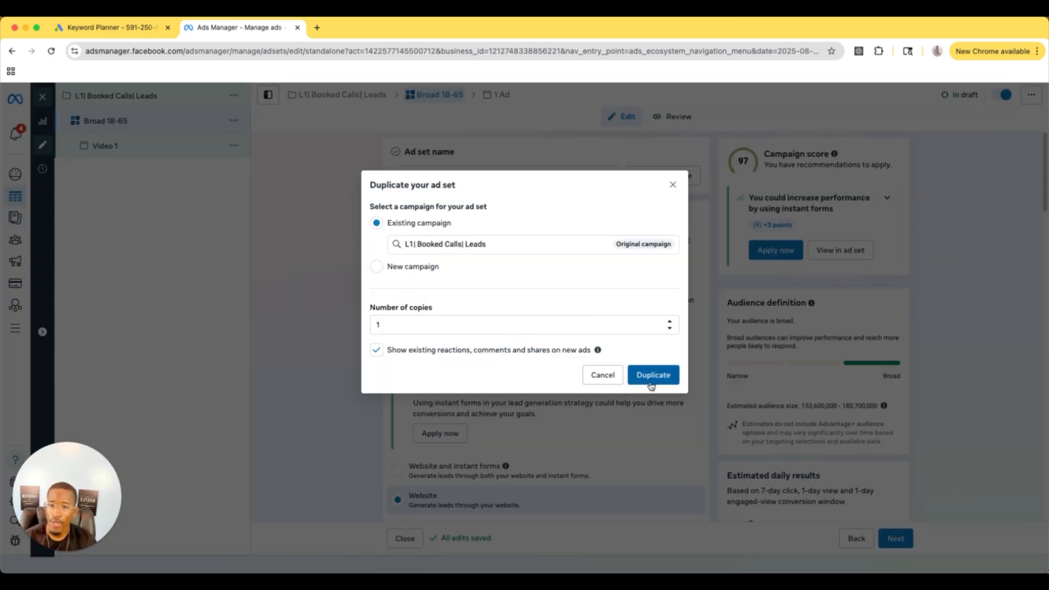
{"action": "mouse_move", "coordinate": [600, 351]}
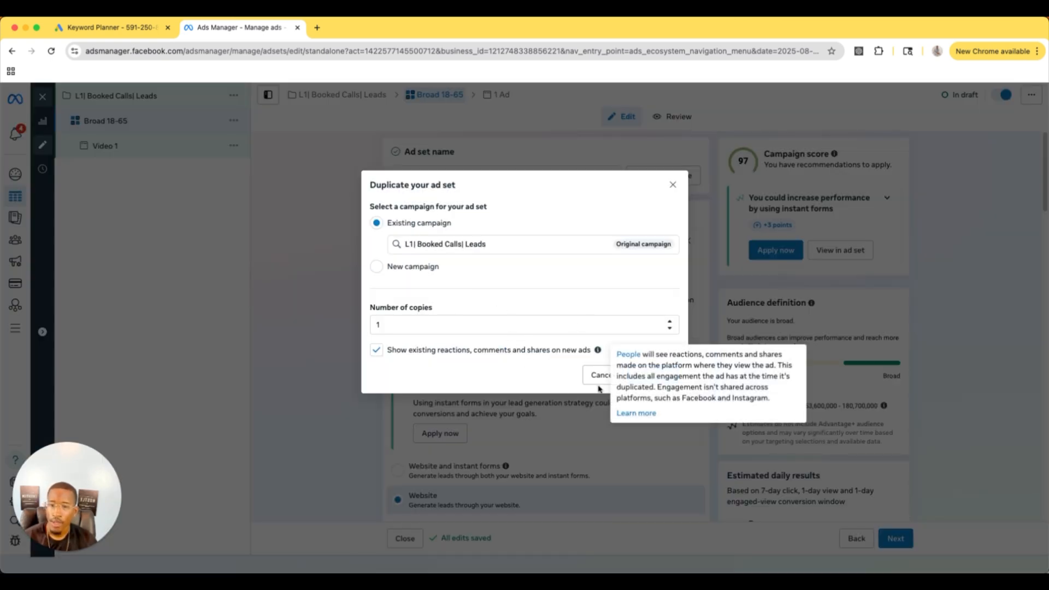
{"action": "left_click", "coordinate": [664, 375]}
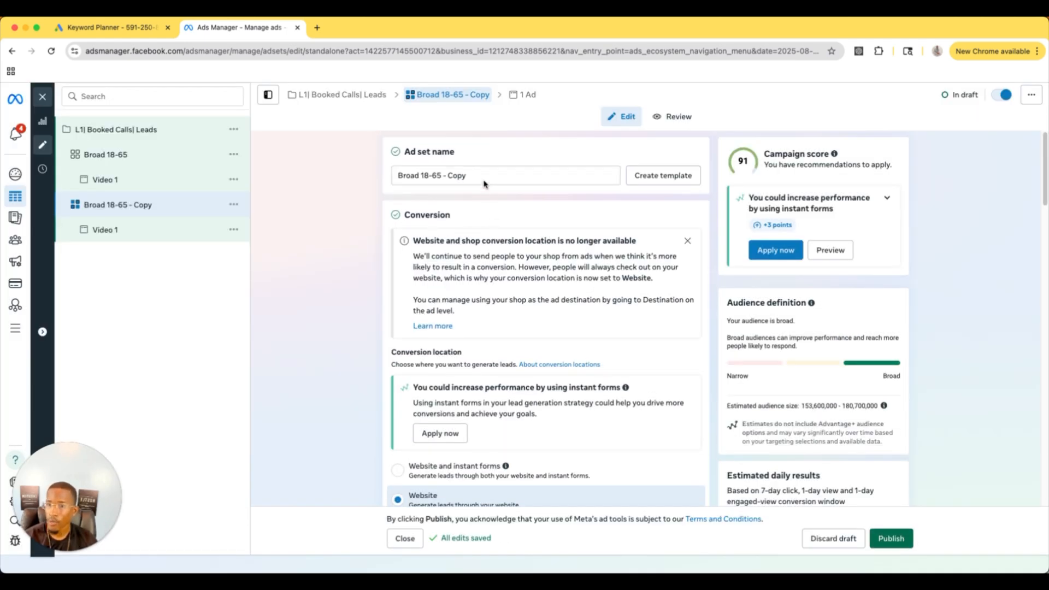
Step: Rename the Broad 18-65 copy as Small Business Owners
{"action": "left_click_drag", "start_coordinate": [469, 176], "coordinate": [381, 160]}
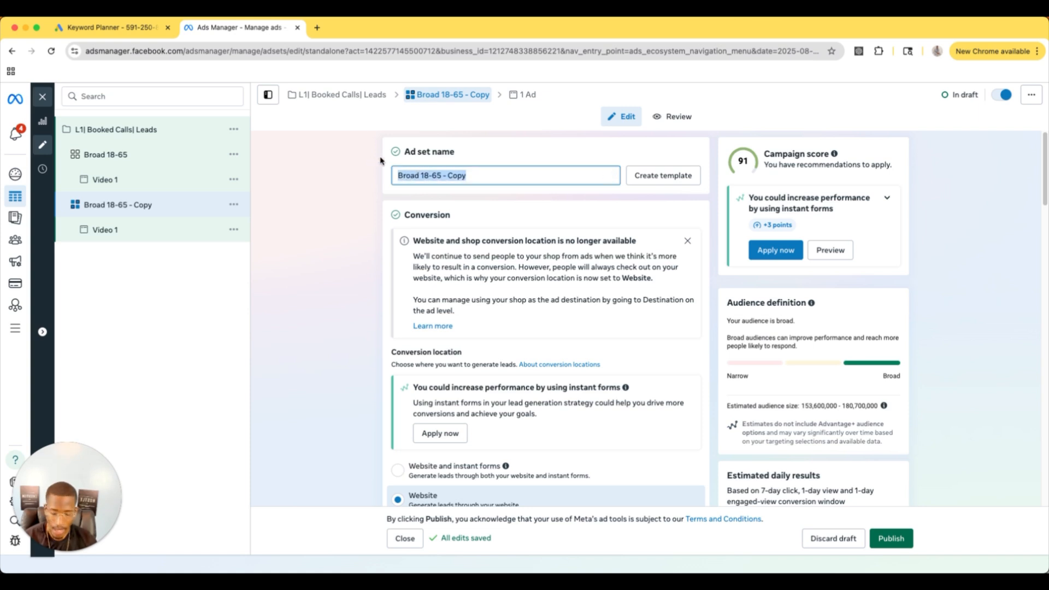
{"action": "key", "text": "BackSpace"}
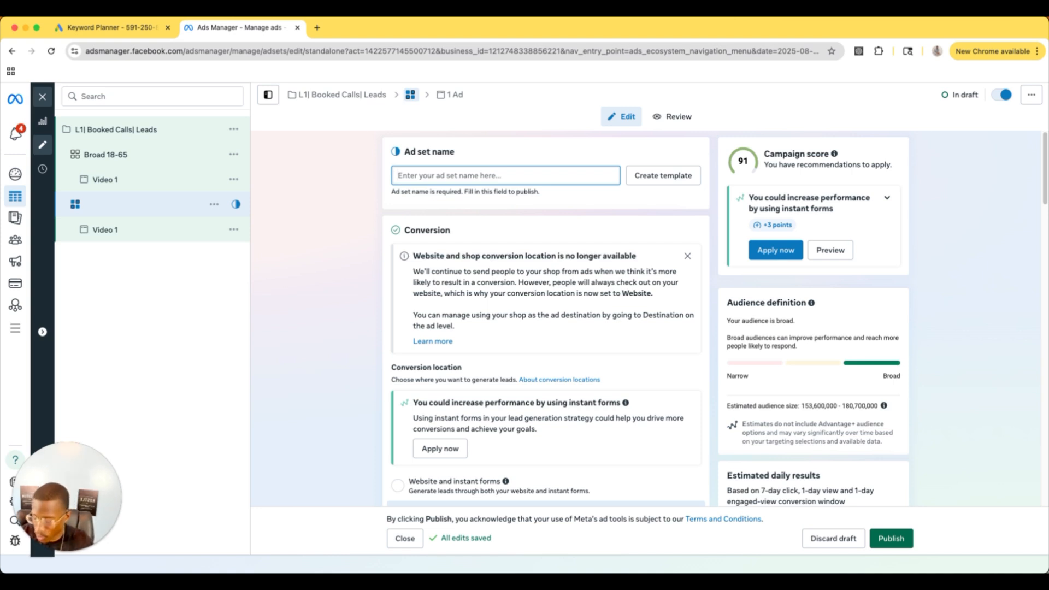
{"action": "type", "text": "S"}
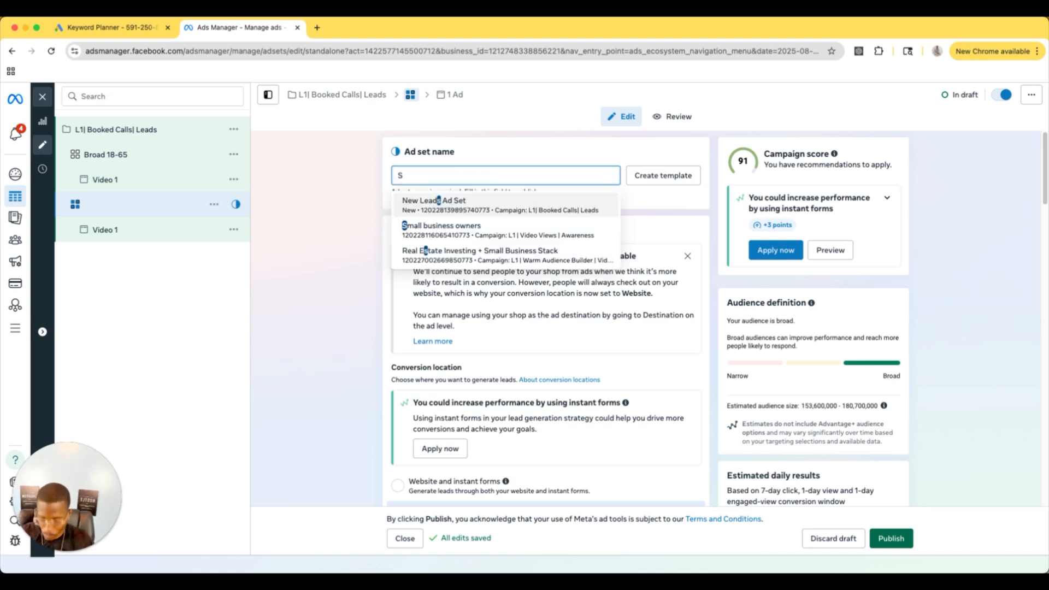
{"action": "type", "text": "mall Business Owners"}
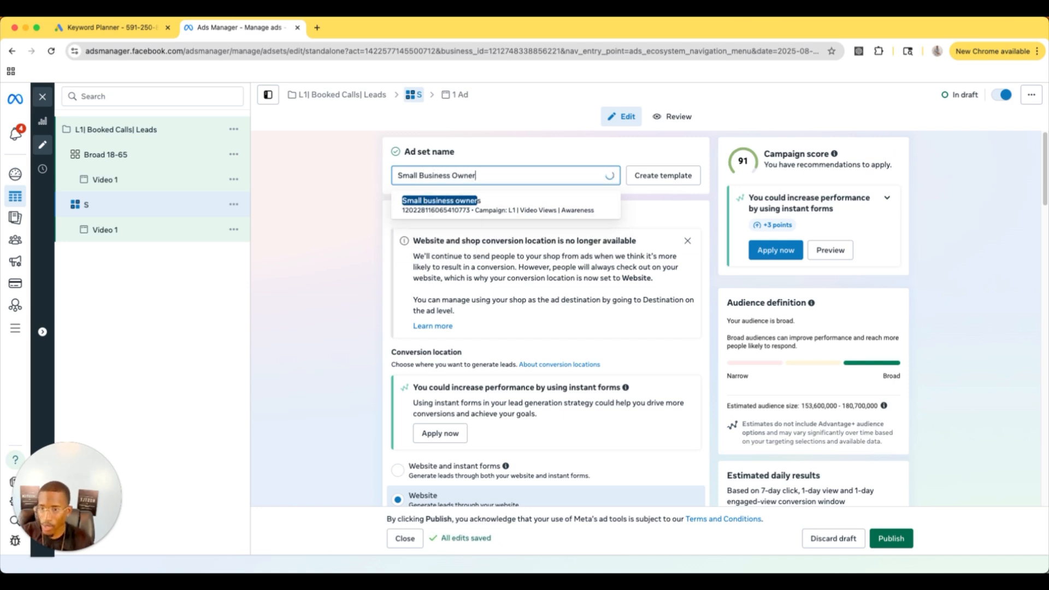
{"action": "left_click", "coordinate": [536, 151]}
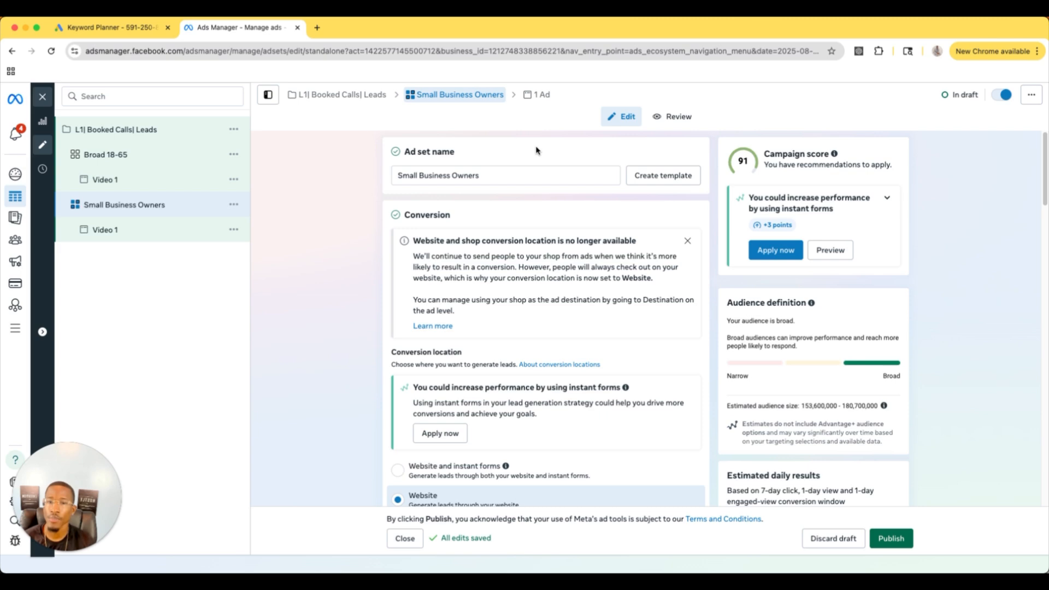
Step: Switch the Small Business Owners ad set to the original audience options and target the Small business owners behavior
{"action": "scroll", "coordinate": [543, 197], "scroll_direction": "down", "scroll_amount": 10}
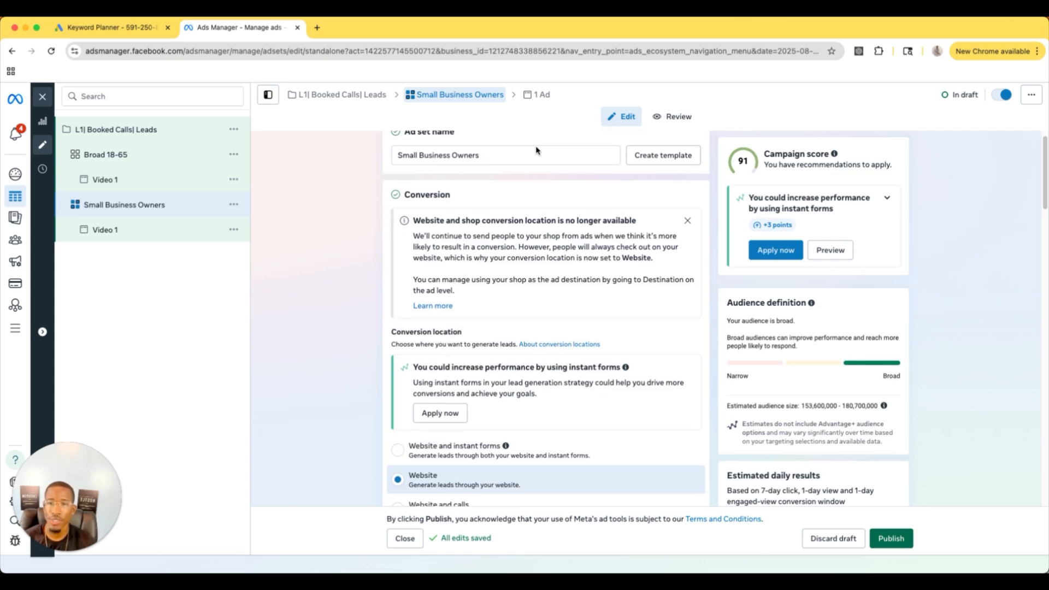
{"action": "scroll", "coordinate": [550, 234], "scroll_direction": "down", "scroll_amount": 10}
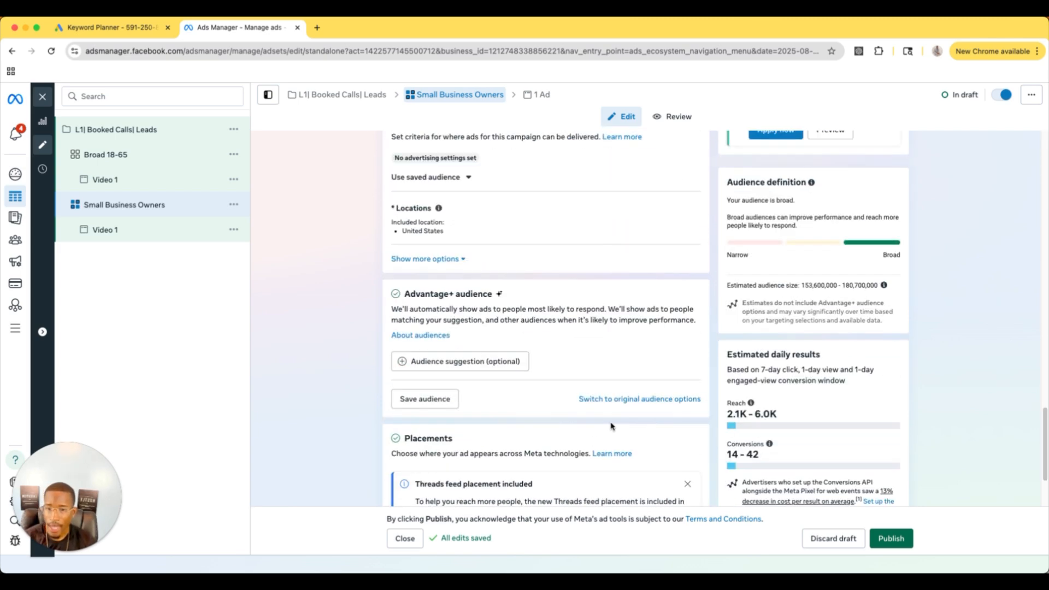
{"action": "left_click", "coordinate": [620, 401]}
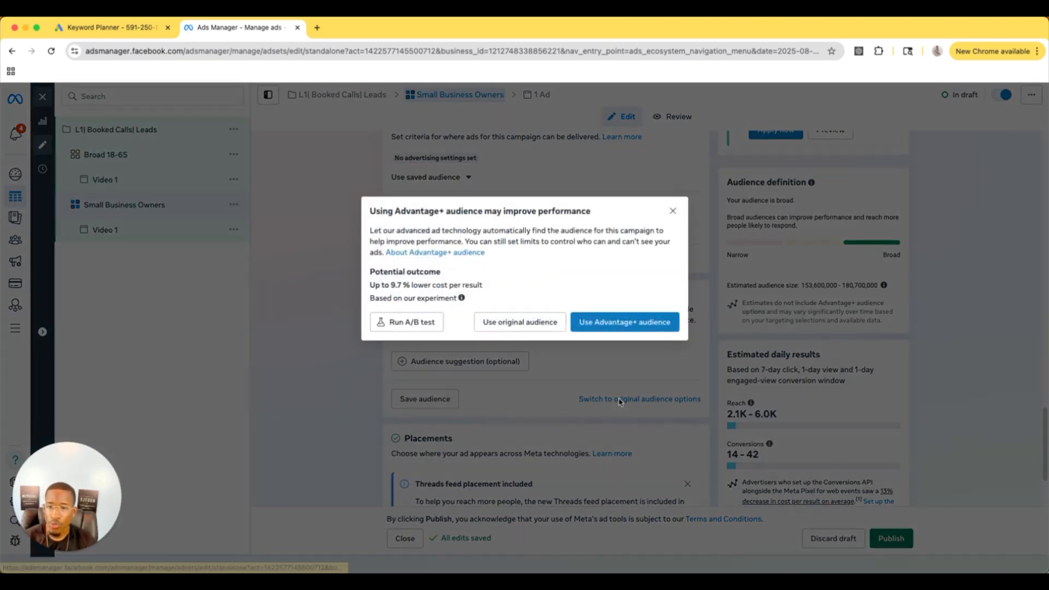
{"action": "left_click", "coordinate": [517, 323]}
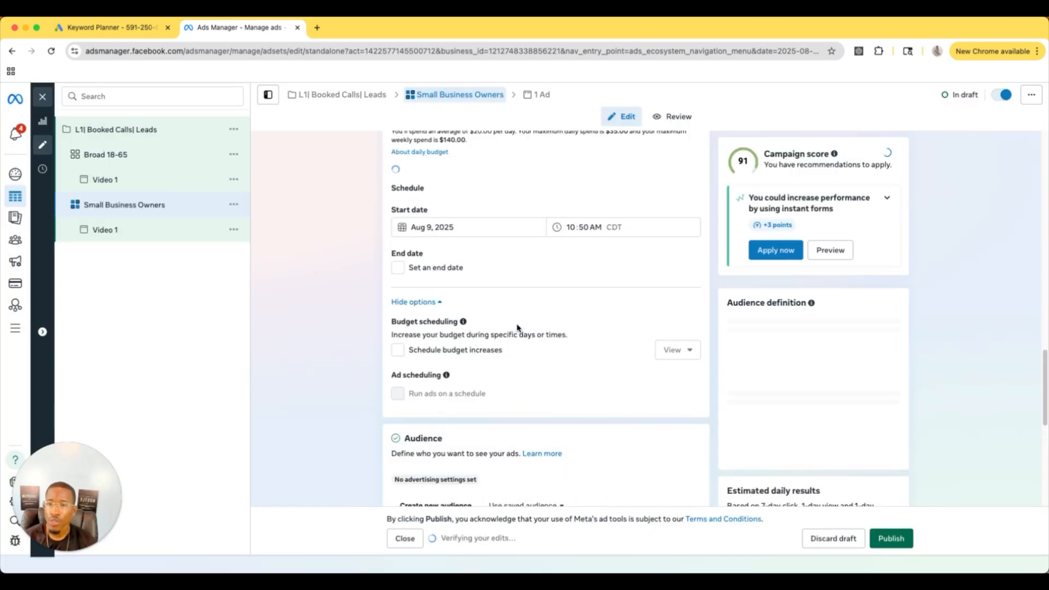
{"action": "left_click", "coordinate": [516, 388]}
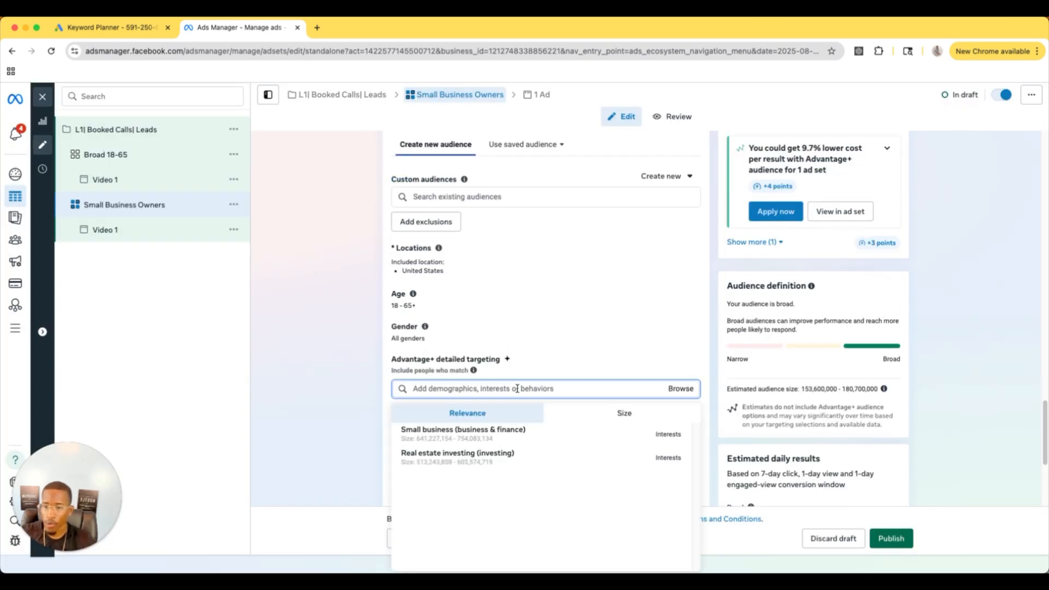
{"action": "type", "text": "small business owners"}
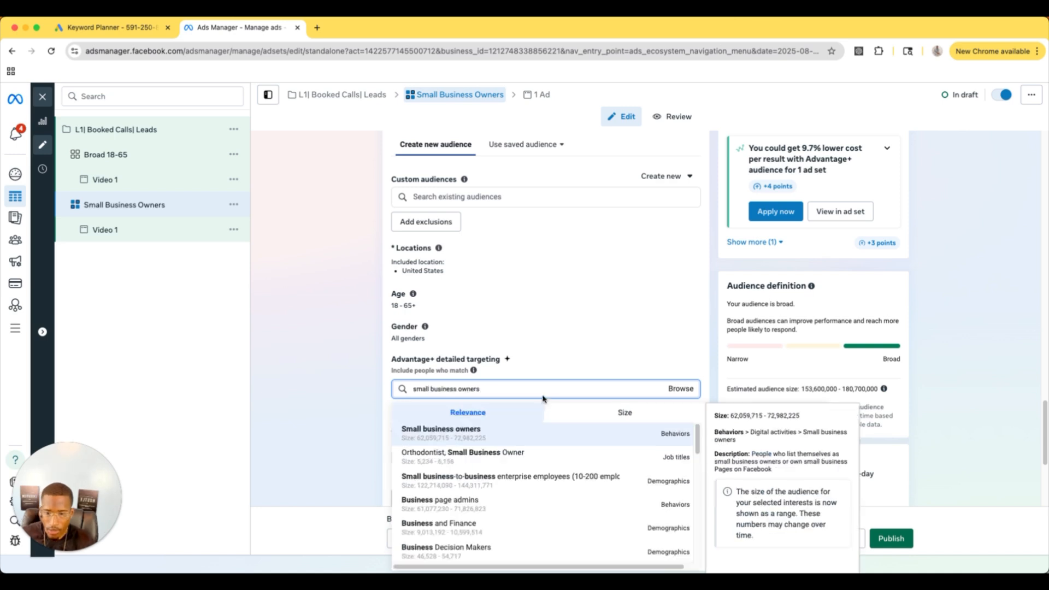
{"action": "left_click", "coordinate": [526, 434]}
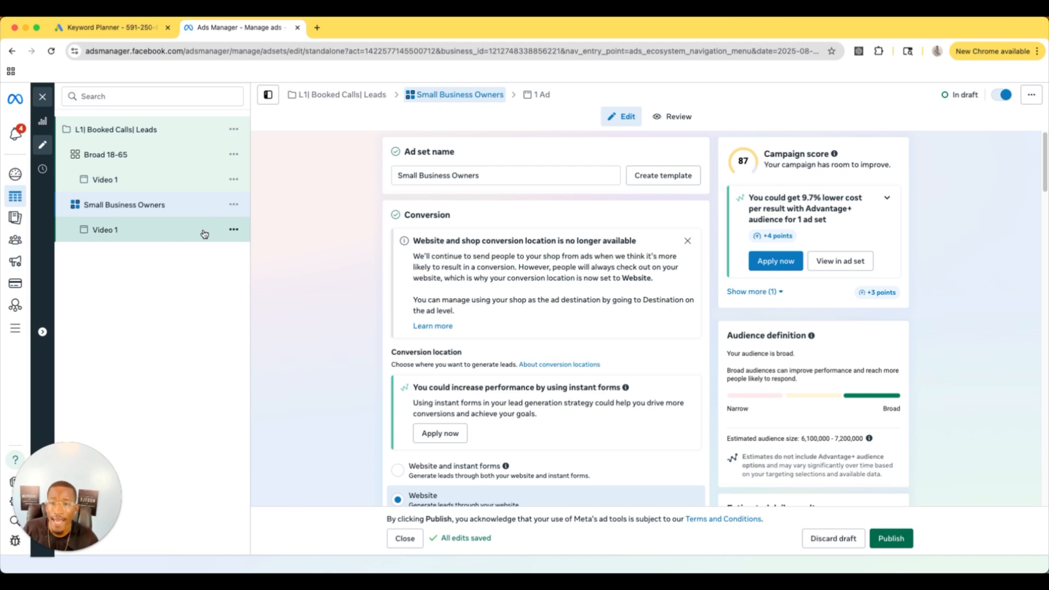
Step: Duplicate the Small Business Owners ad set once within the existing campaign
{"action": "left_click", "coordinate": [232, 203]}
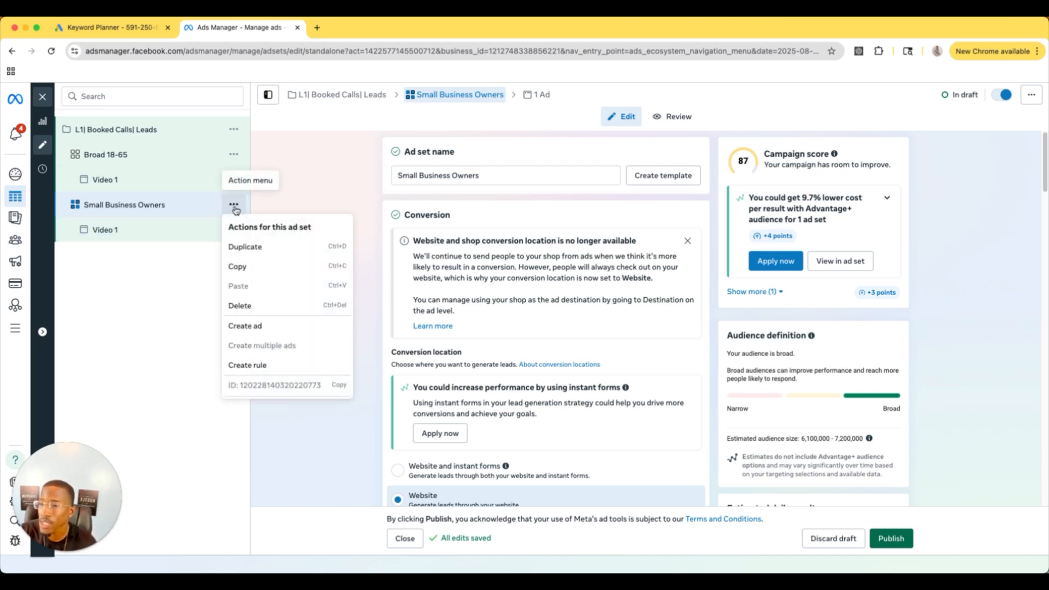
{"action": "left_click", "coordinate": [268, 253]}
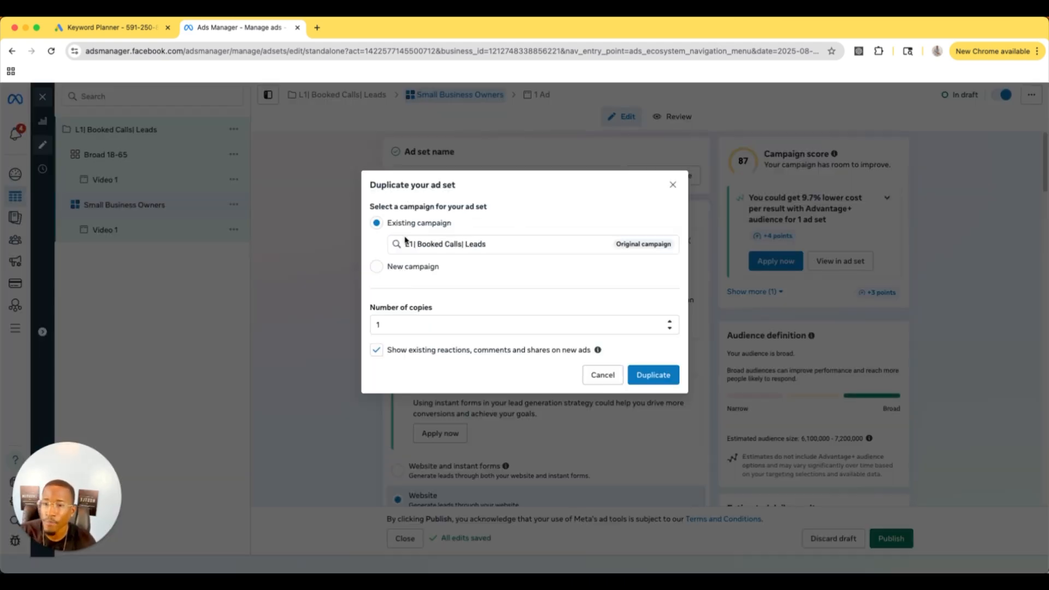
{"action": "left_click", "coordinate": [654, 376]}
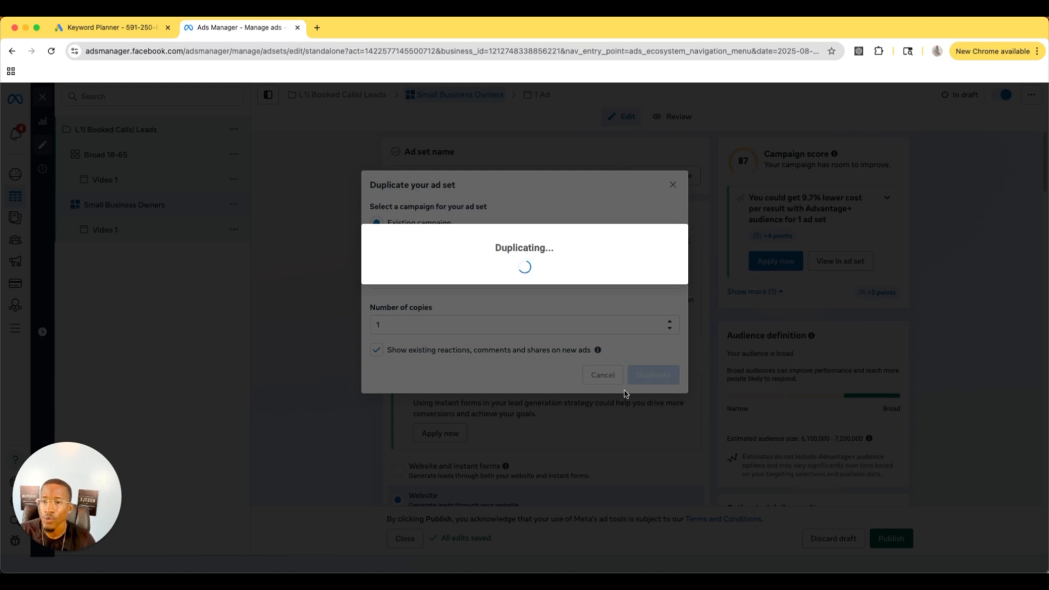
Step: Rename the Small Business Owners copy as Real Estate
{"action": "key", "text": "BackSpace"}
{"action": "type", "text": "Real Esate"}
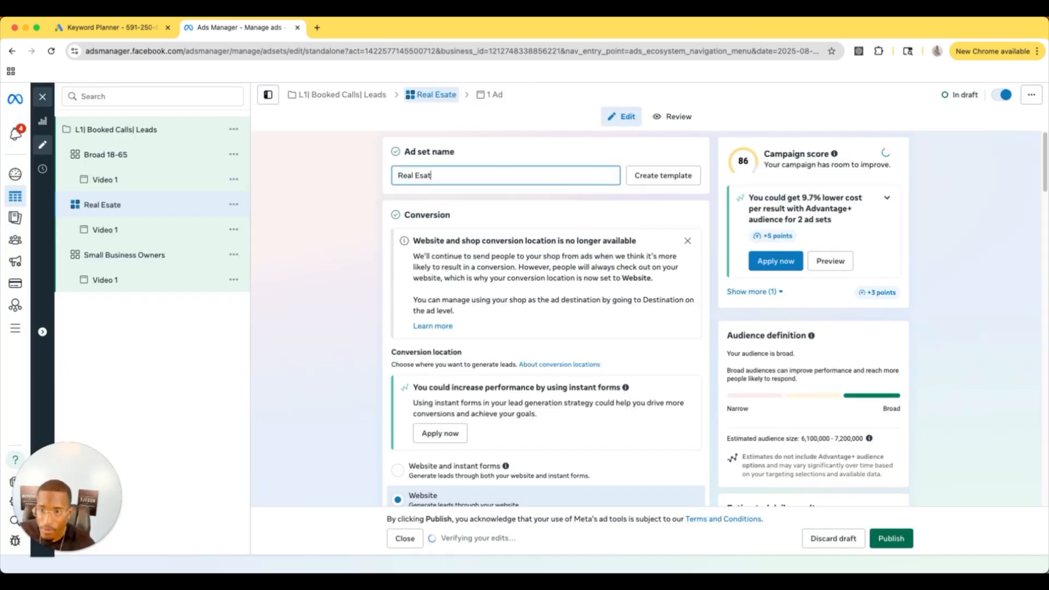
{"action": "key", "text": "BackSpace"}
{"action": "key", "text": "BackSpace"}
{"action": "key", "text": "BackSpace"}
{"action": "type", "text": "tate"}
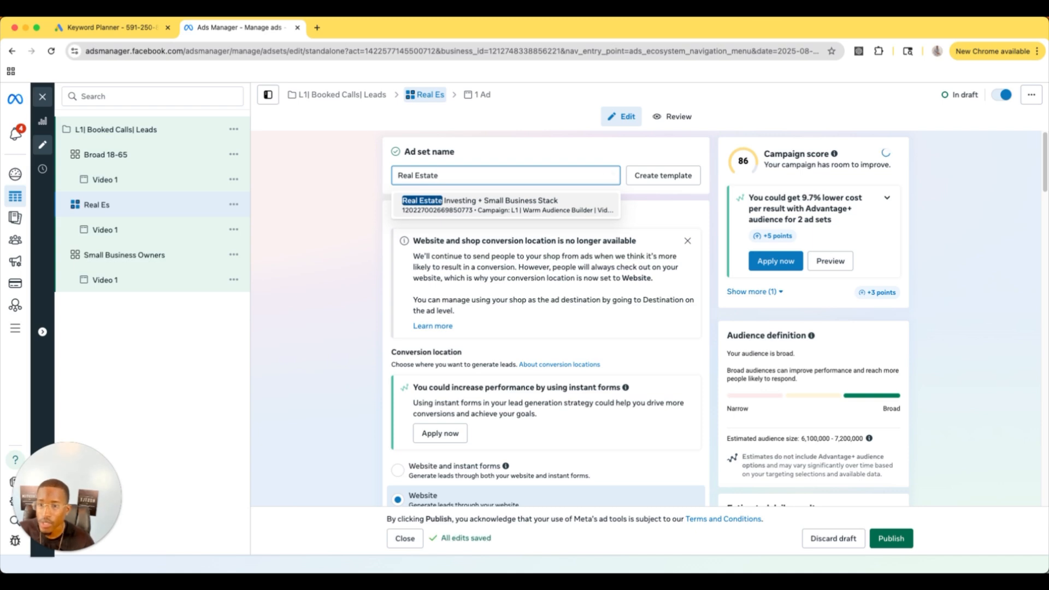
{"action": "left_click", "coordinate": [502, 150]}
Step: Replace the Real Estate ad set's detailed targeting with the Real estate (industry) interest, and return to the campaign-level settings
{"action": "scroll", "coordinate": [534, 304], "scroll_direction": "down", "scroll_amount": 10}
{"action": "scroll", "coordinate": [535, 304], "scroll_direction": "down", "scroll_amount": 15}
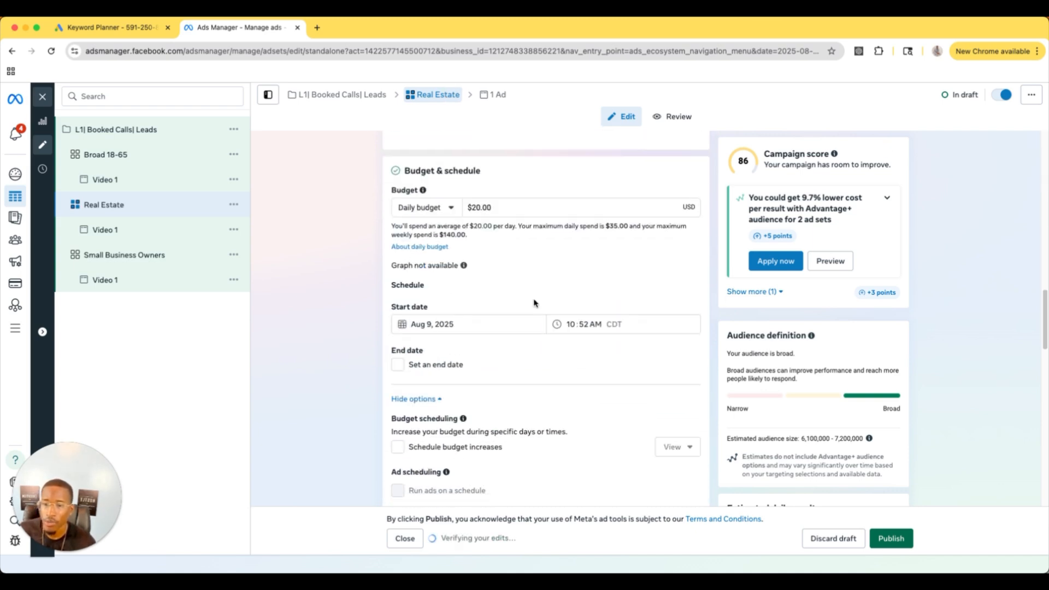
{"action": "left_click", "coordinate": [681, 303]}
{"action": "left_click", "coordinate": [473, 284]}
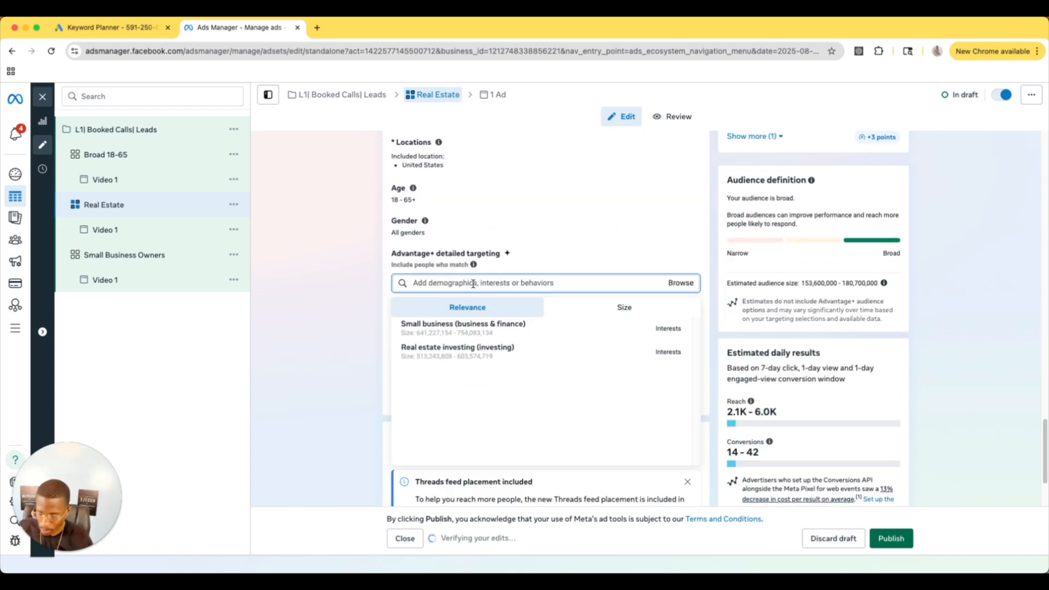
{"action": "type", "text": "real es"}
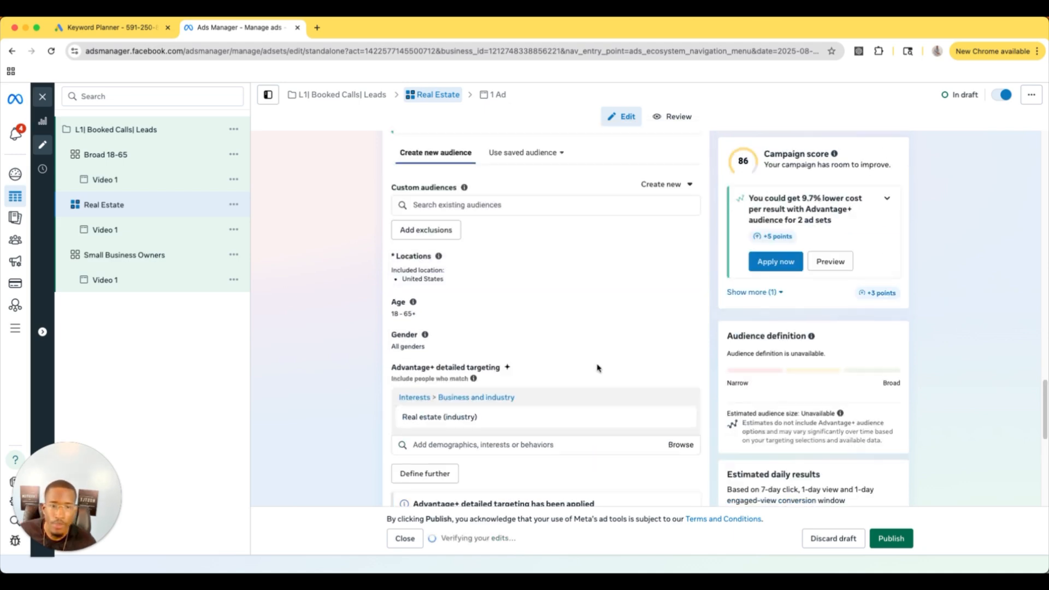
{"action": "scroll", "coordinate": [651, 393], "scroll_direction": "up", "scroll_amount": 15}
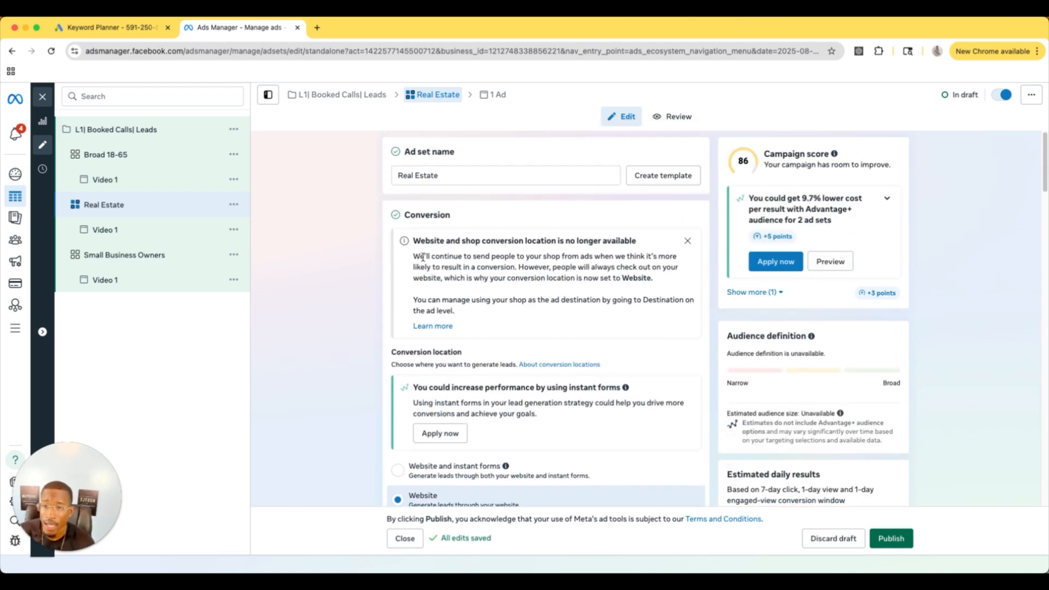
{"action": "left_click", "coordinate": [157, 137]}
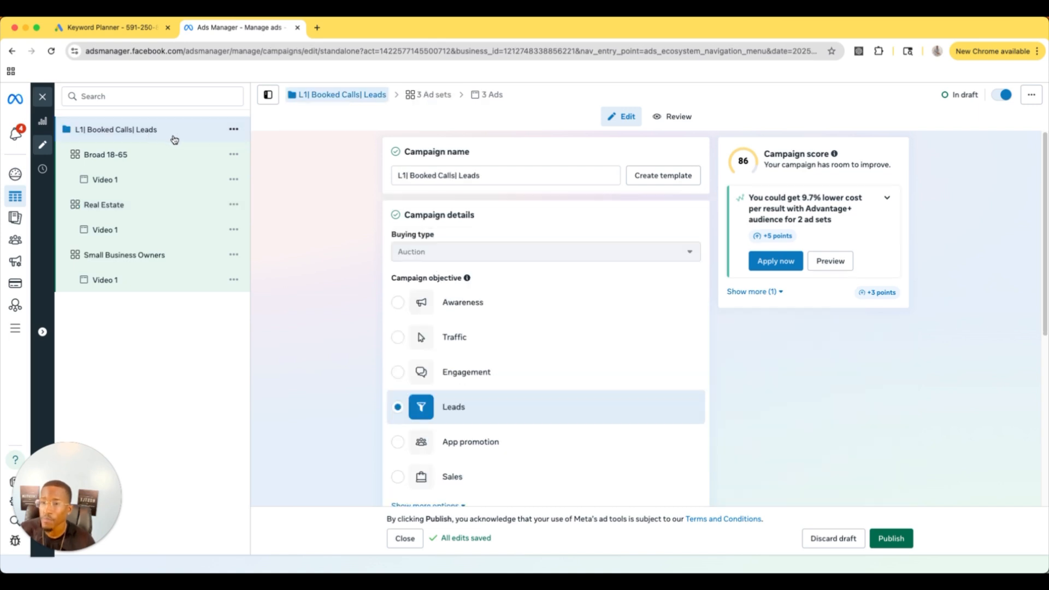